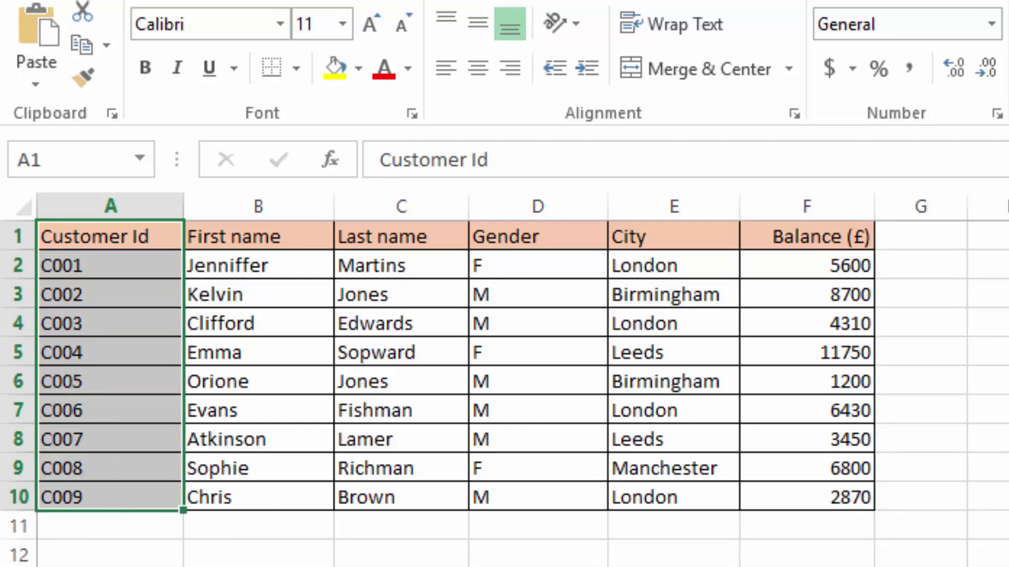
Examine the customer table's column headings and the values in the Balance (£) column
left_click(1006, 410)
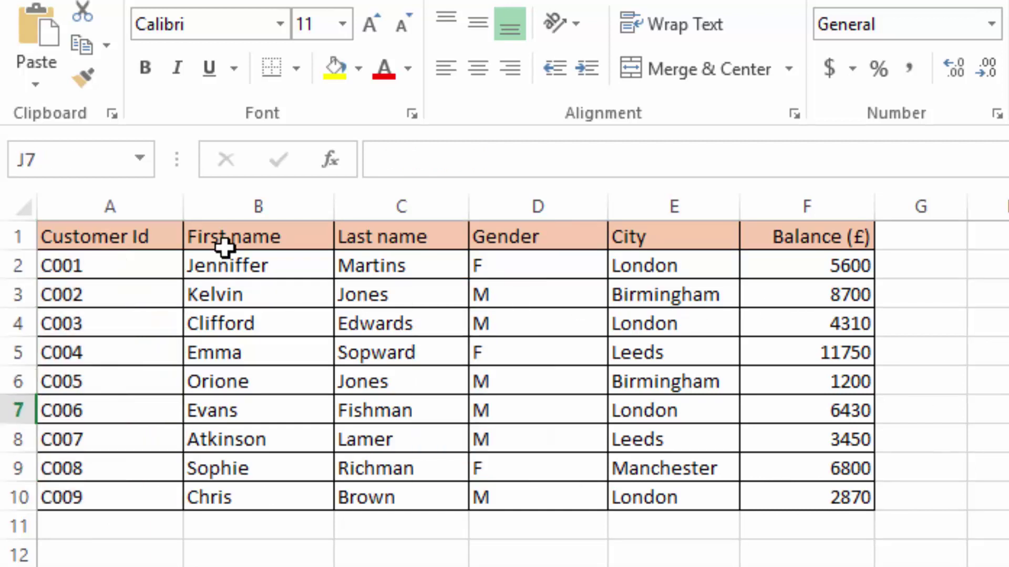
left_click(310, 239)
left_click(396, 236)
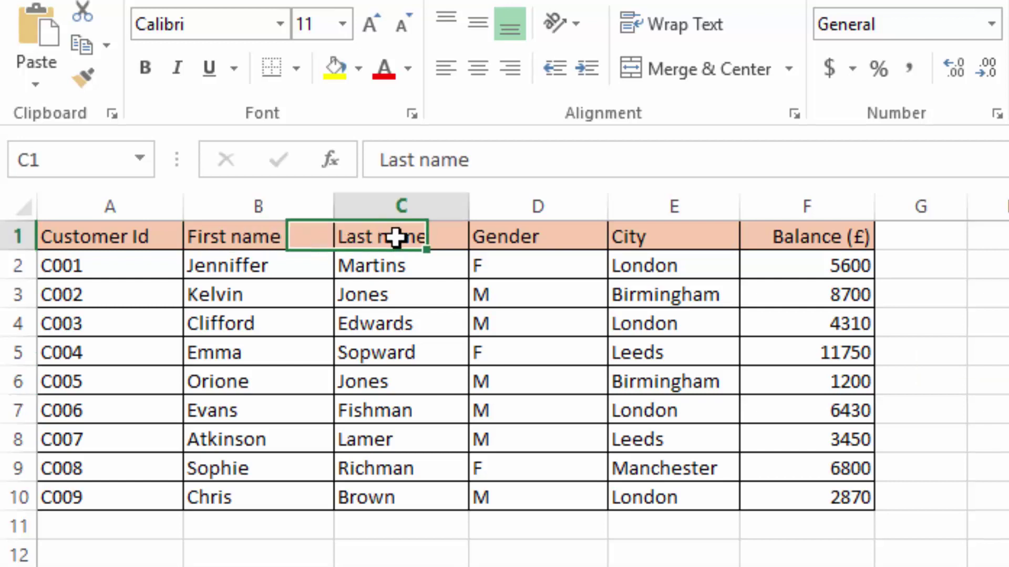
left_click(570, 243)
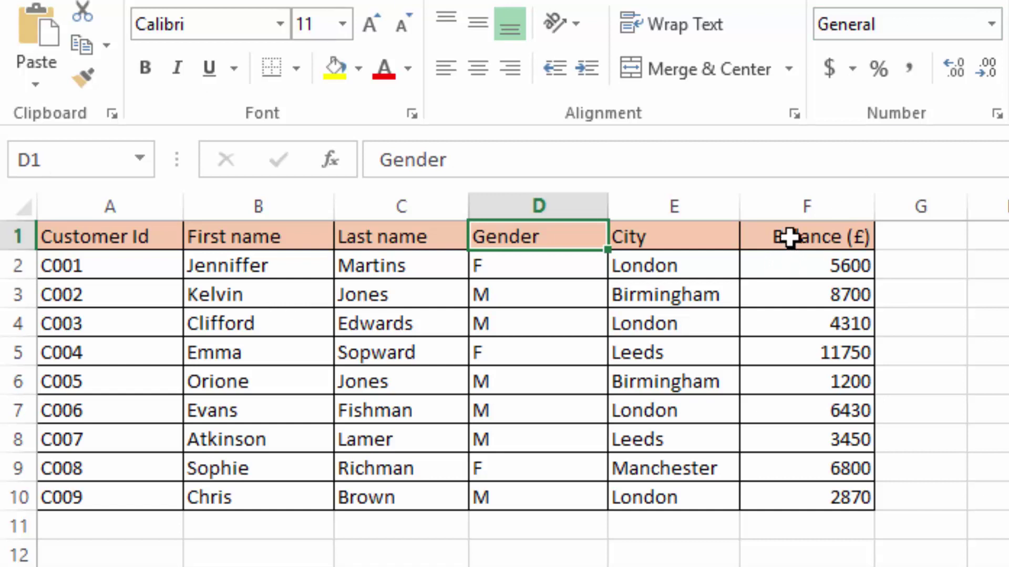
left_click_drag(785, 236, 786, 493)
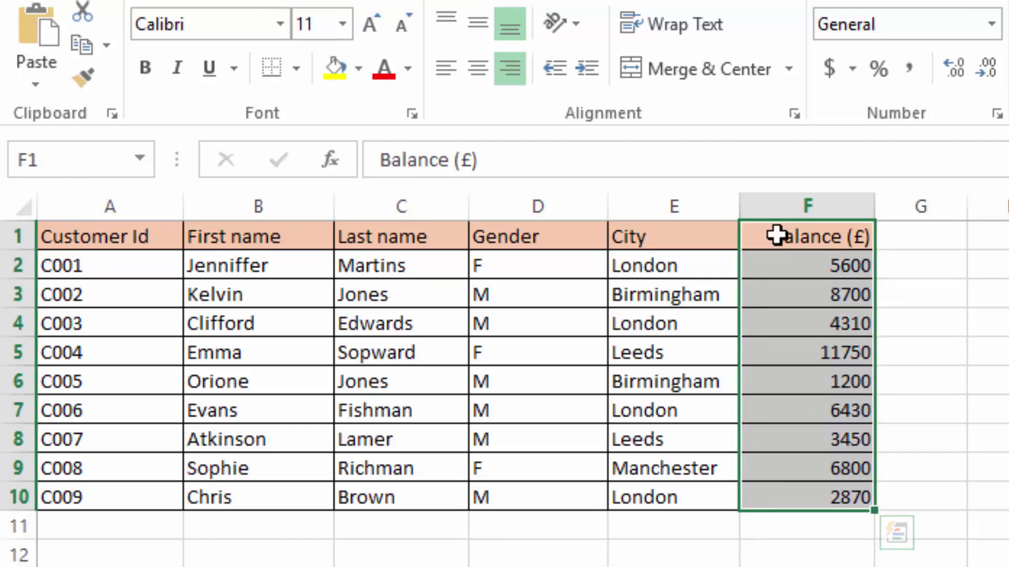
left_click_drag(777, 235, 786, 502)
key("shift+Up")
key("shift+Up")
left_click_drag(786, 235, 782, 465)
left_click(987, 322)
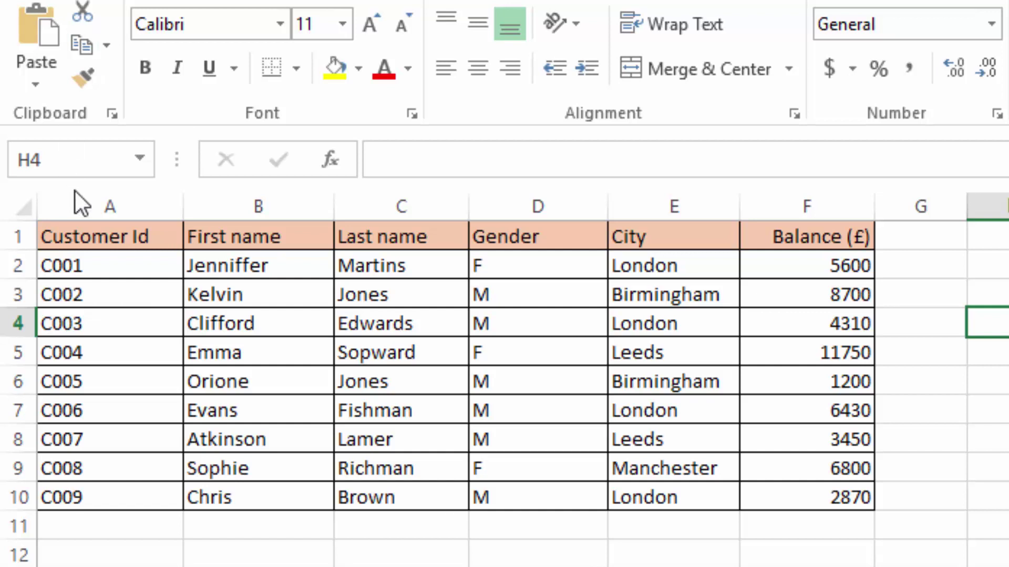
Sort the customer table A1:F10 by Balance (£) values from largest to smallest, using a custom sort
left_click_drag(81, 234, 795, 484)
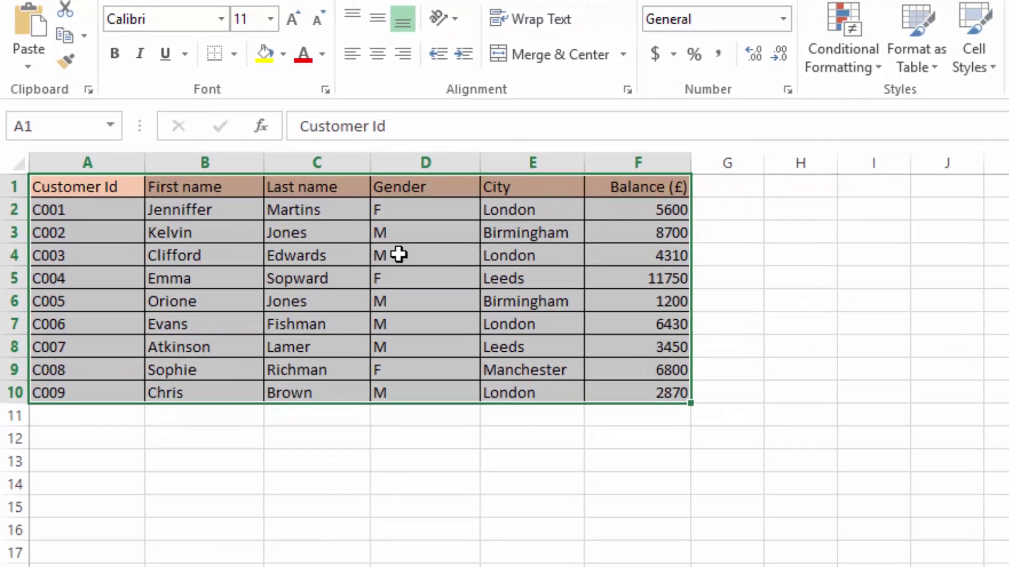
right_click(400, 255)
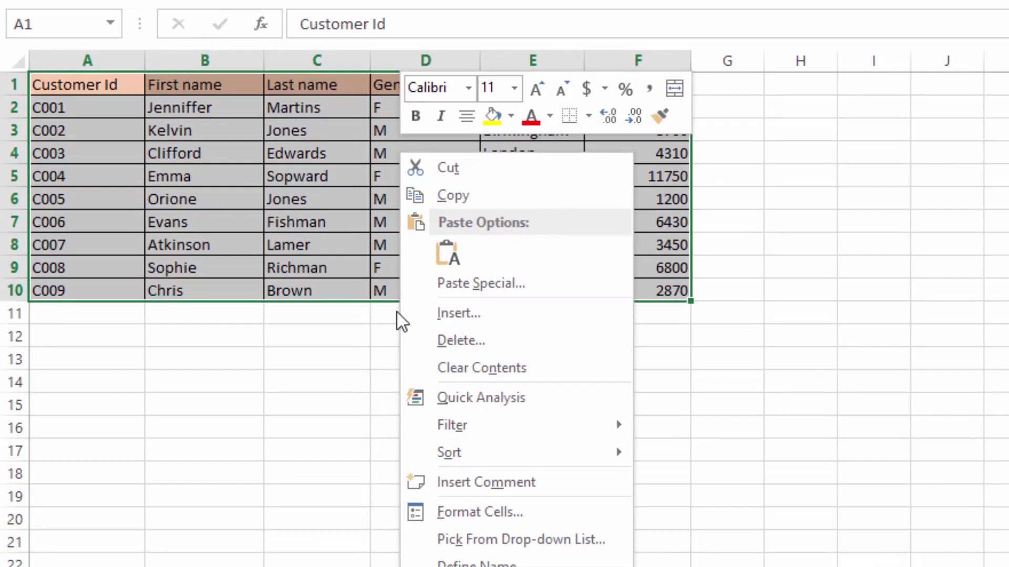
mouse_move(451, 459)
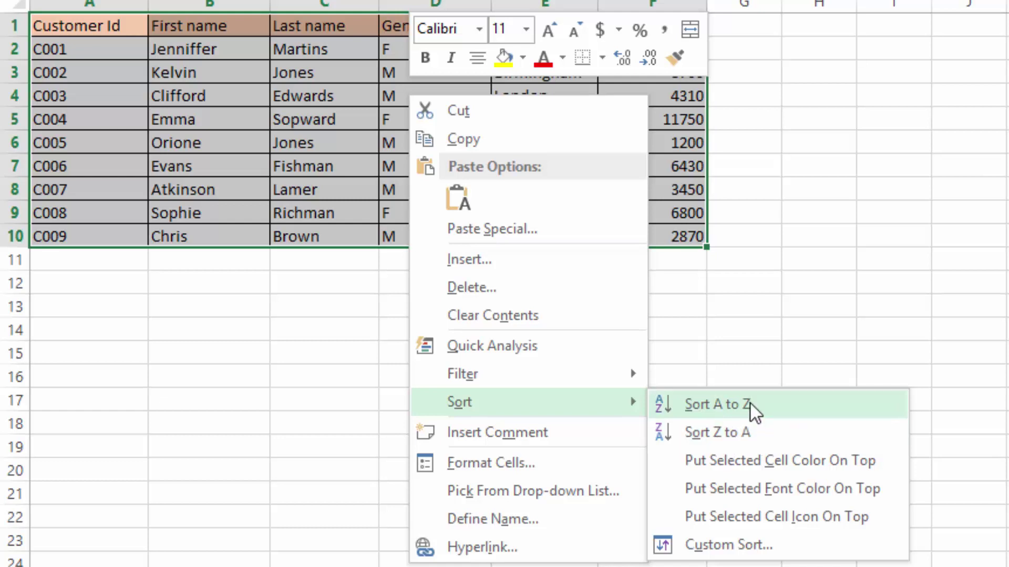
left_click(729, 548)
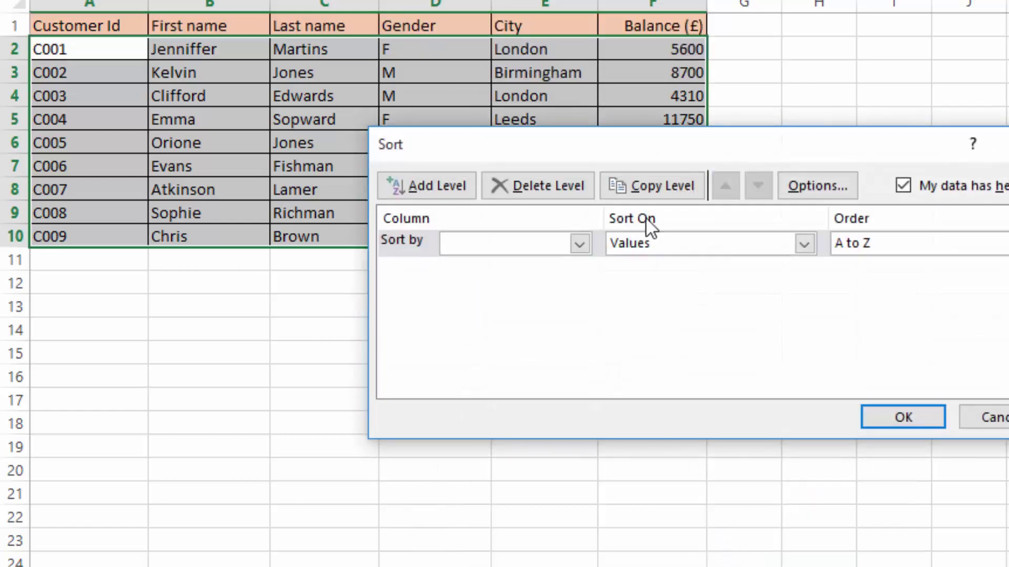
left_click_drag(678, 145, 600, 86)
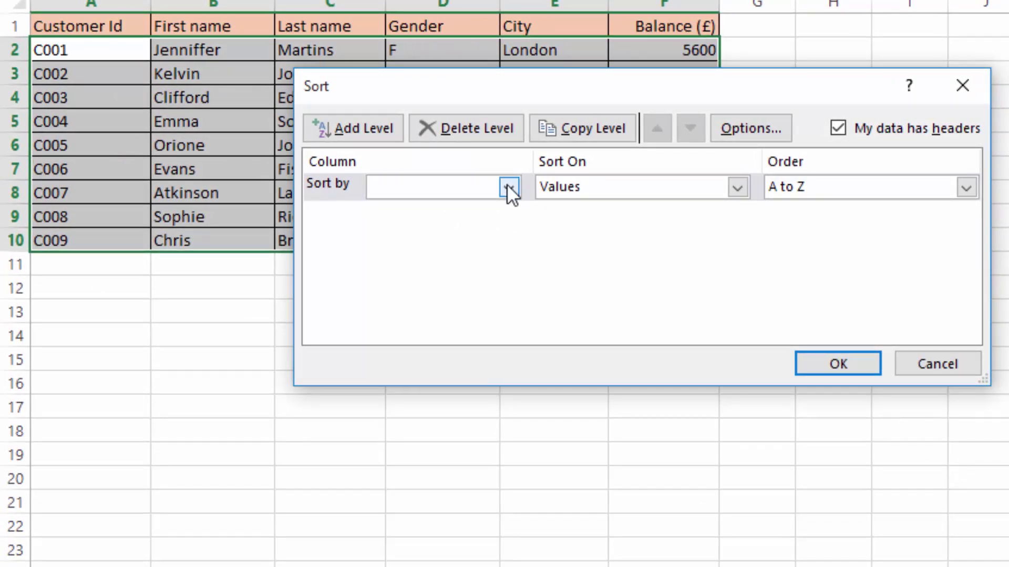
left_click(508, 189)
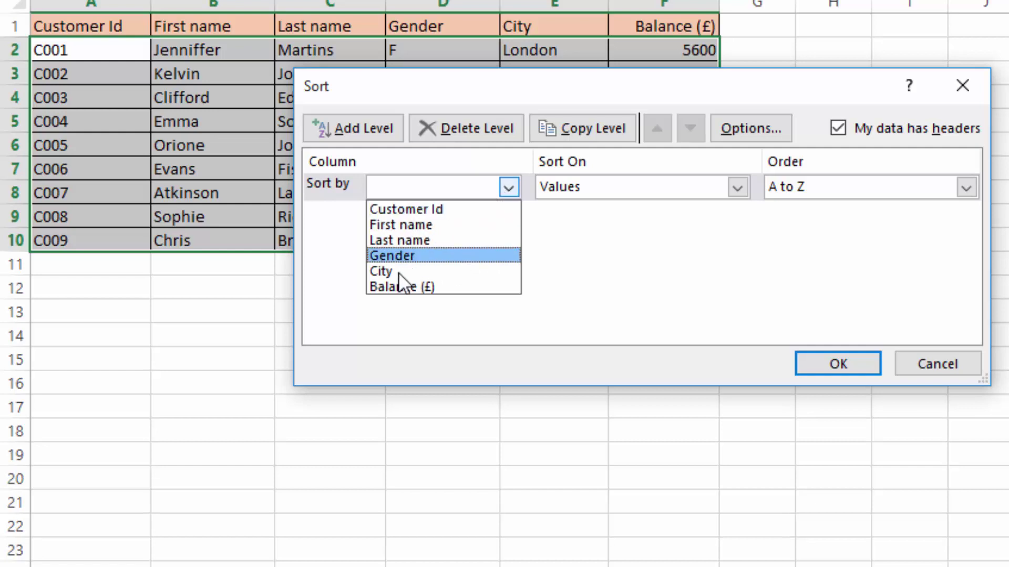
key("Escape")
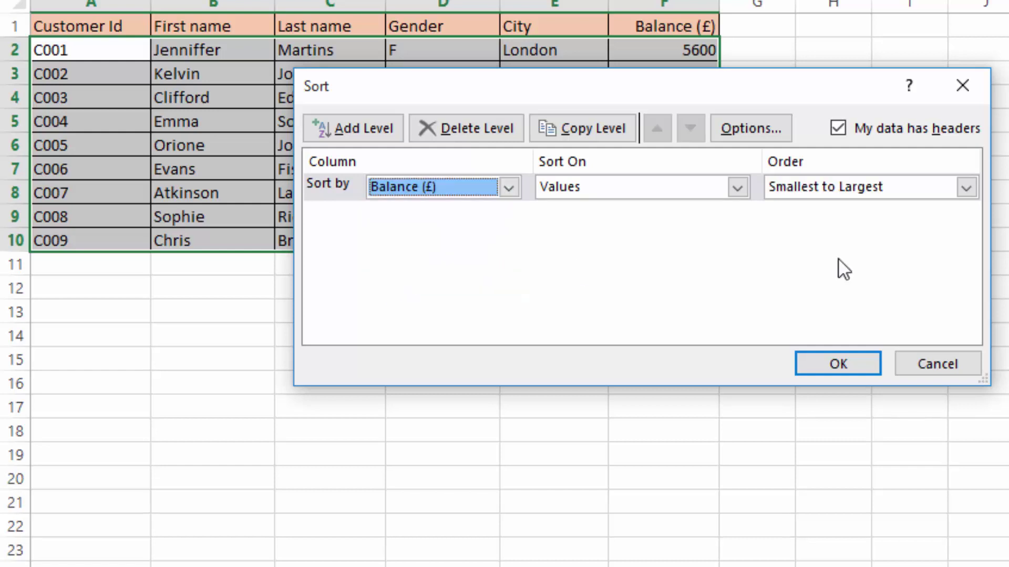
left_click(966, 190)
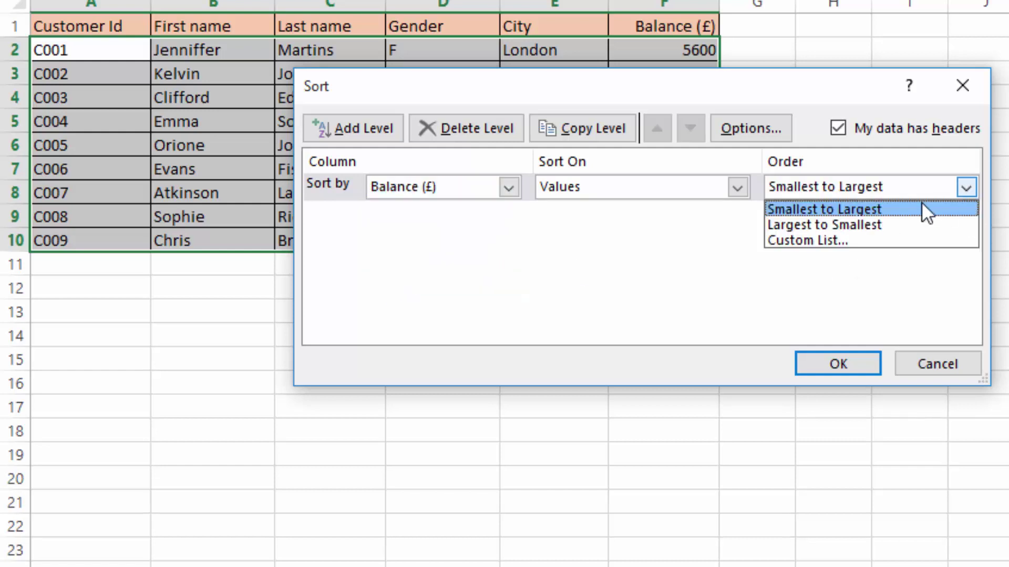
left_click(834, 236)
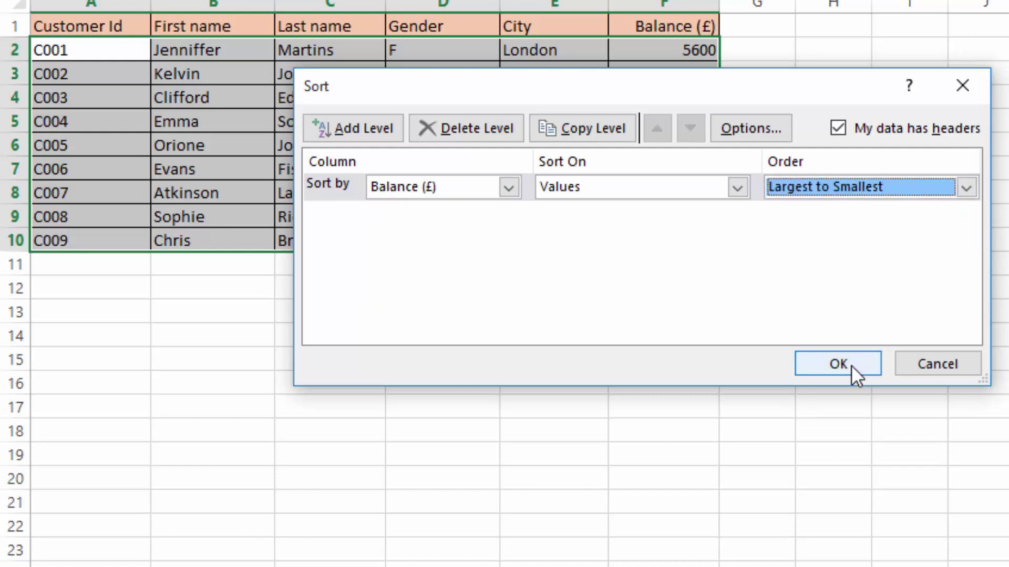
left_click(833, 363)
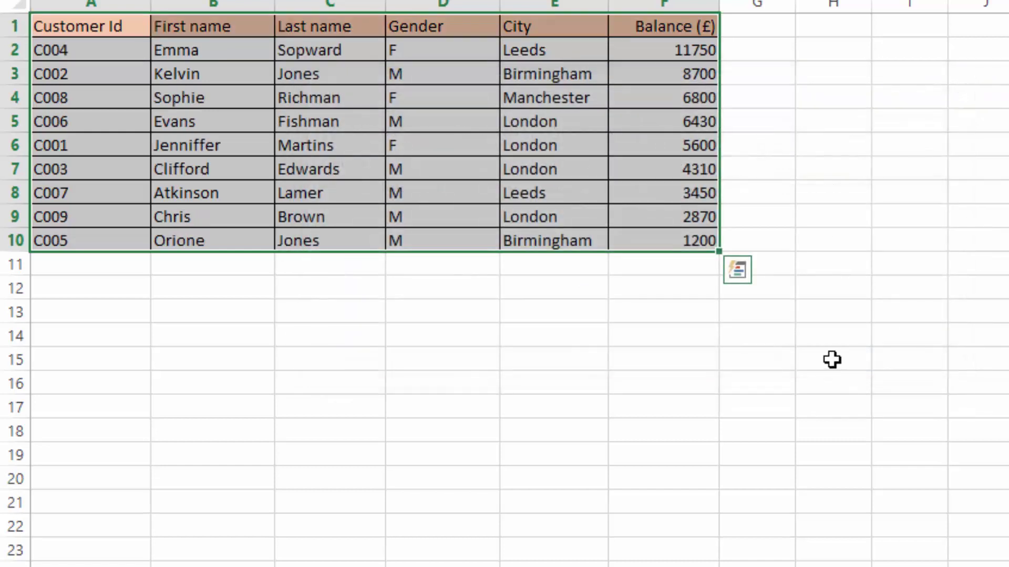
Check the order of the balances in the sorted table, and look over the Last name column
left_click(818, 98)
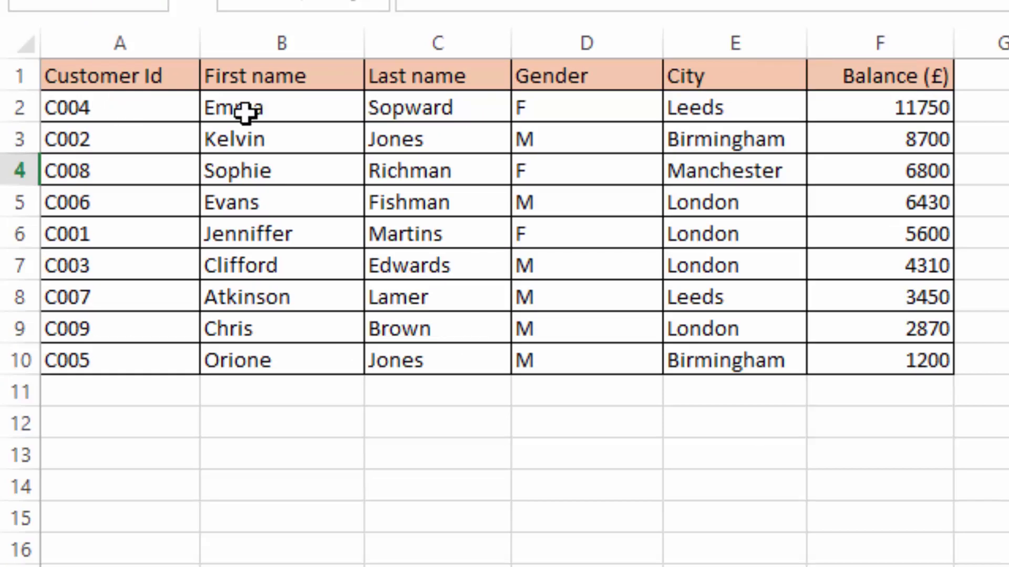
left_click(116, 109)
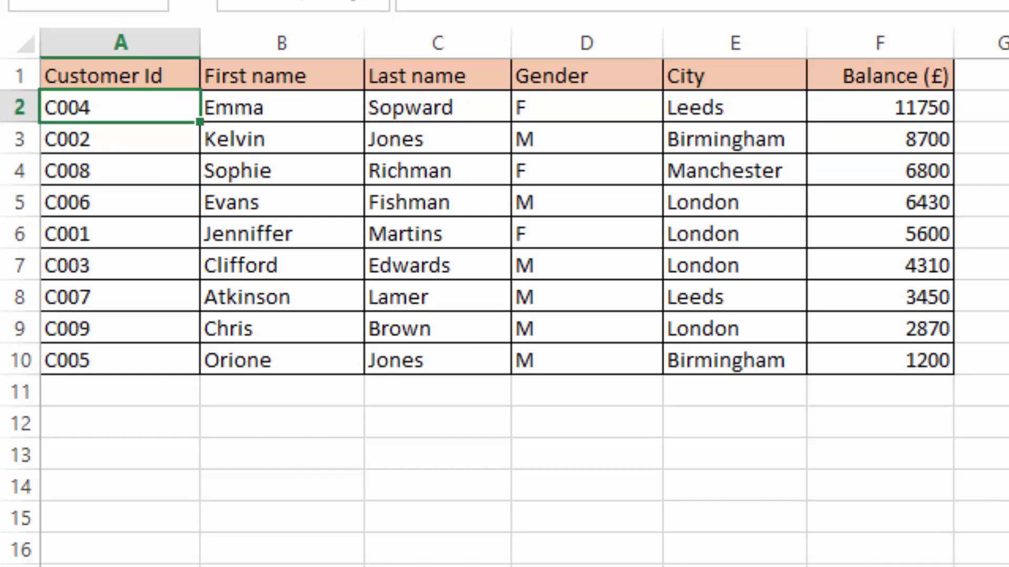
left_click(899, 107)
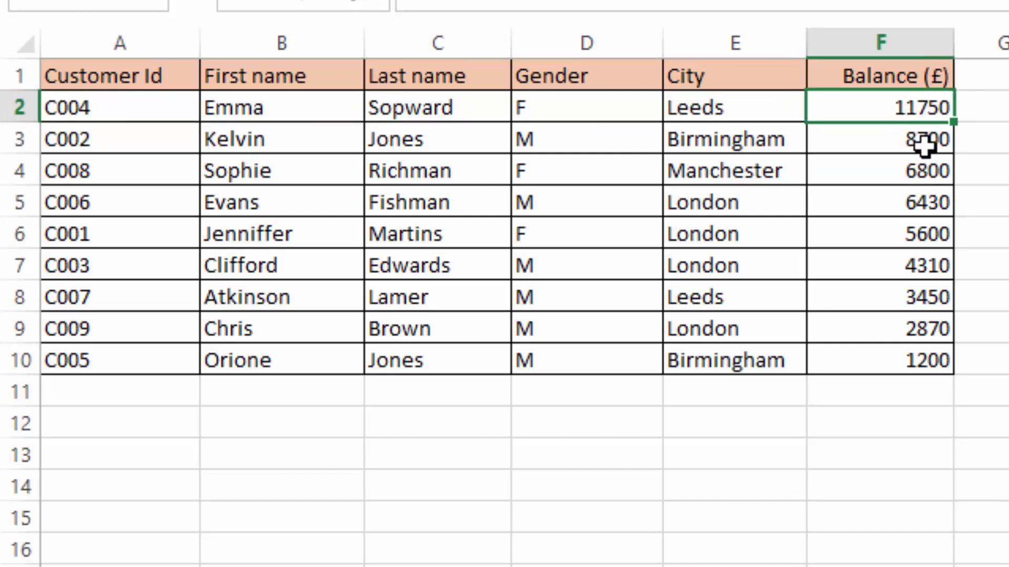
left_click_drag(900, 102, 910, 359)
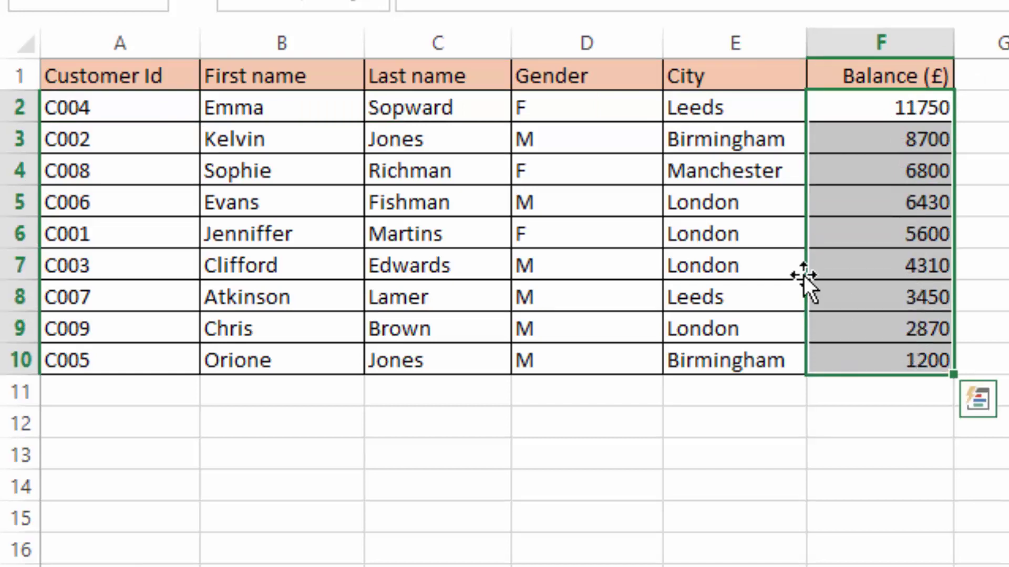
left_click(982, 138)
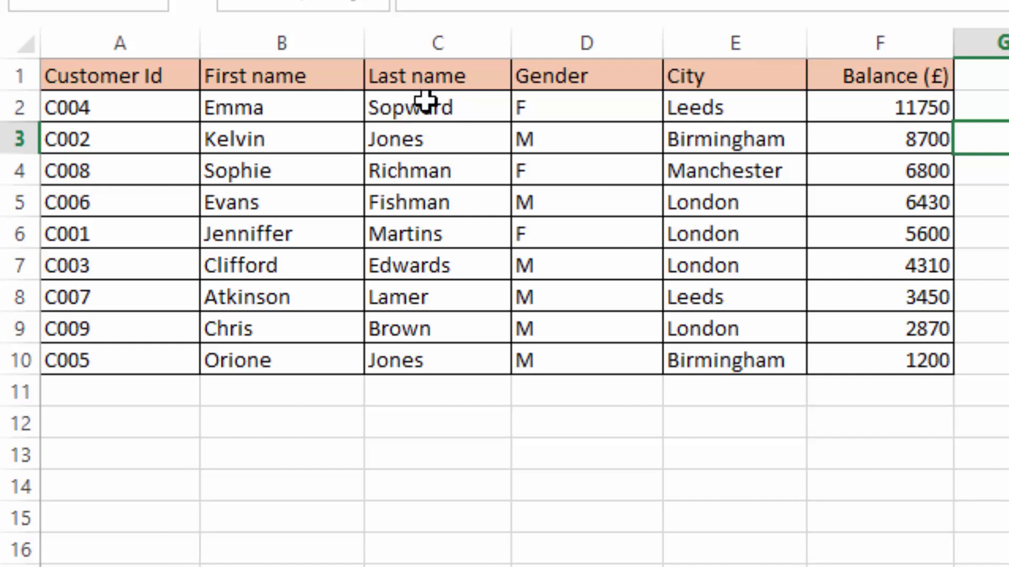
left_click(419, 79)
left_click_drag(419, 79, 427, 362)
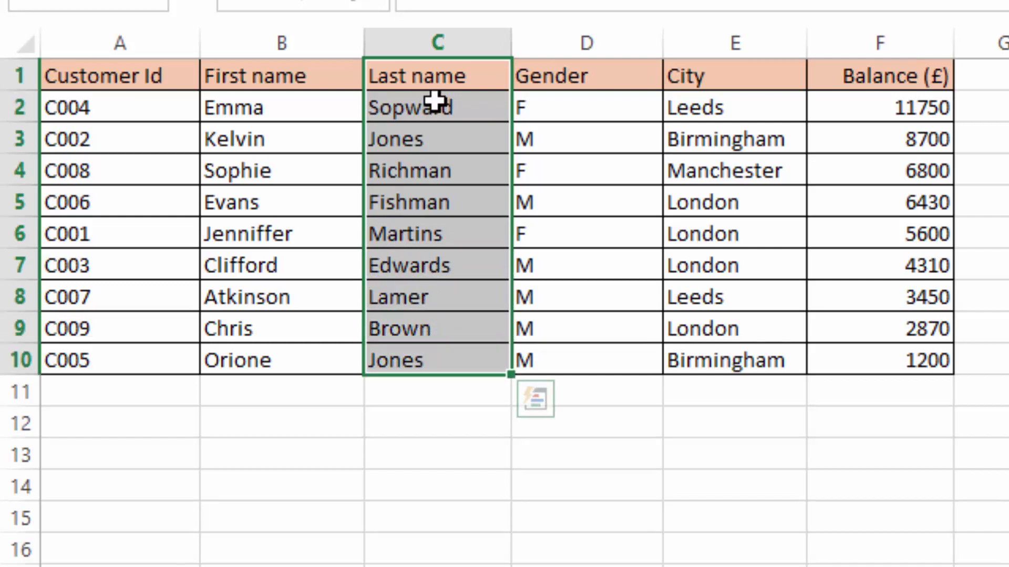
left_click(648, 190)
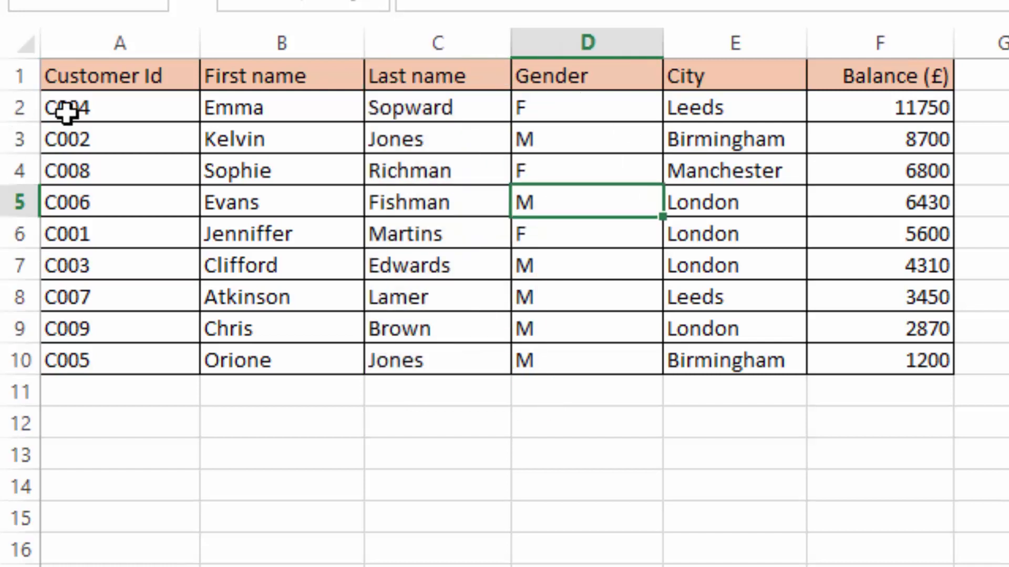
Sort the whole customer table A1:F10 by Last name from A to Z, using a custom sort
left_click_drag(63, 74, 879, 358)
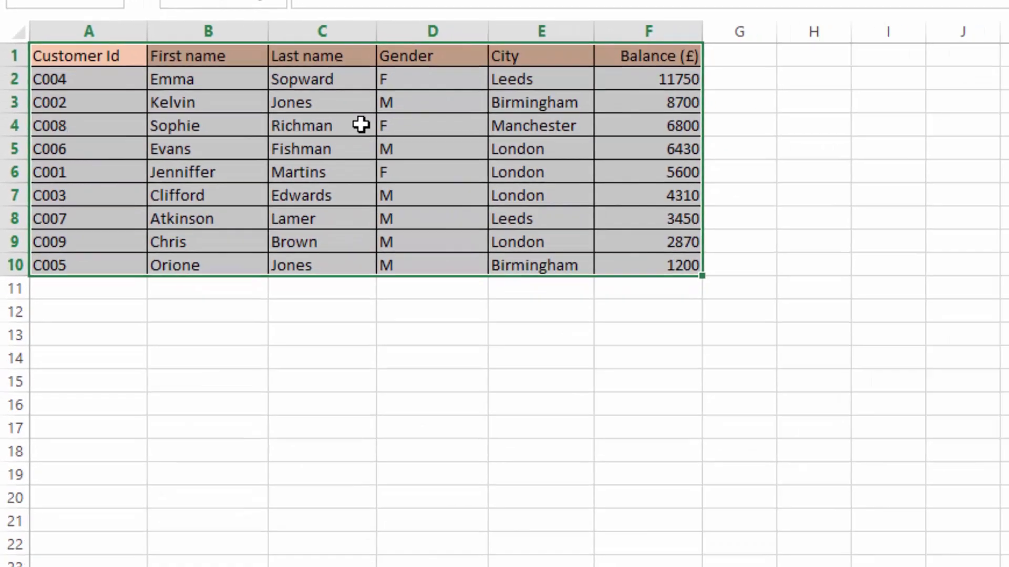
right_click(440, 150)
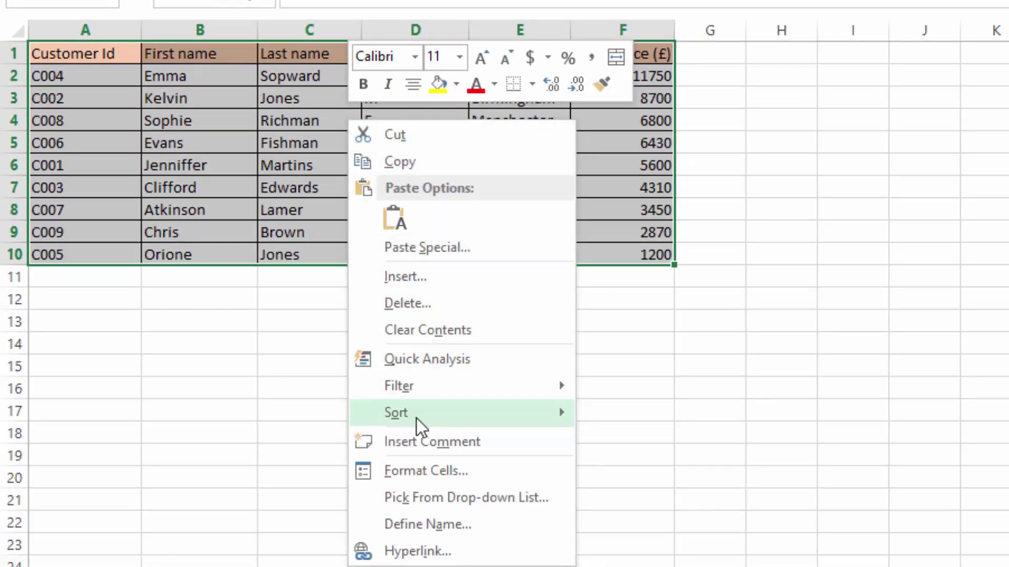
mouse_move(419, 418)
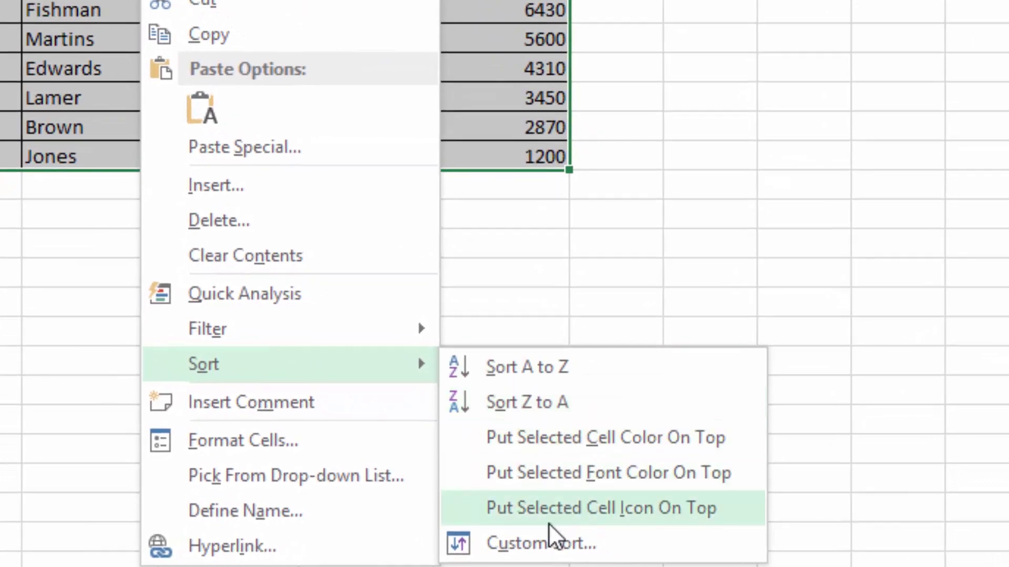
left_click(535, 544)
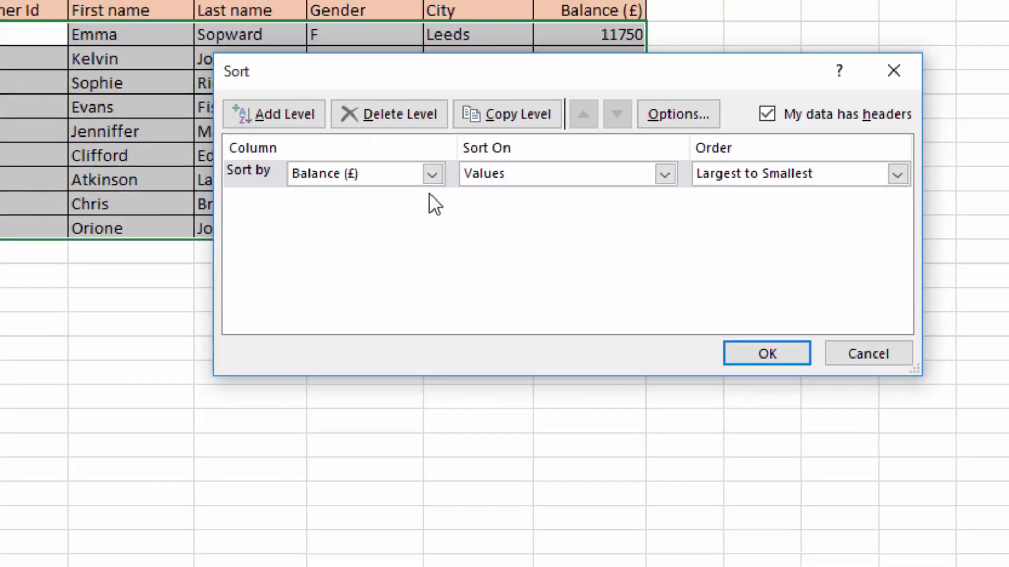
left_click(432, 175)
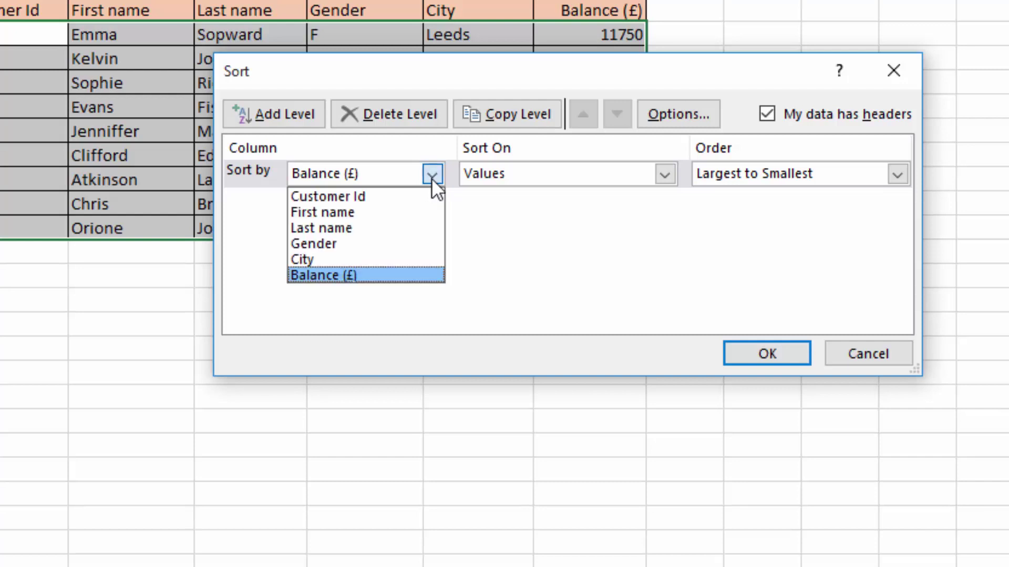
left_click(344, 229)
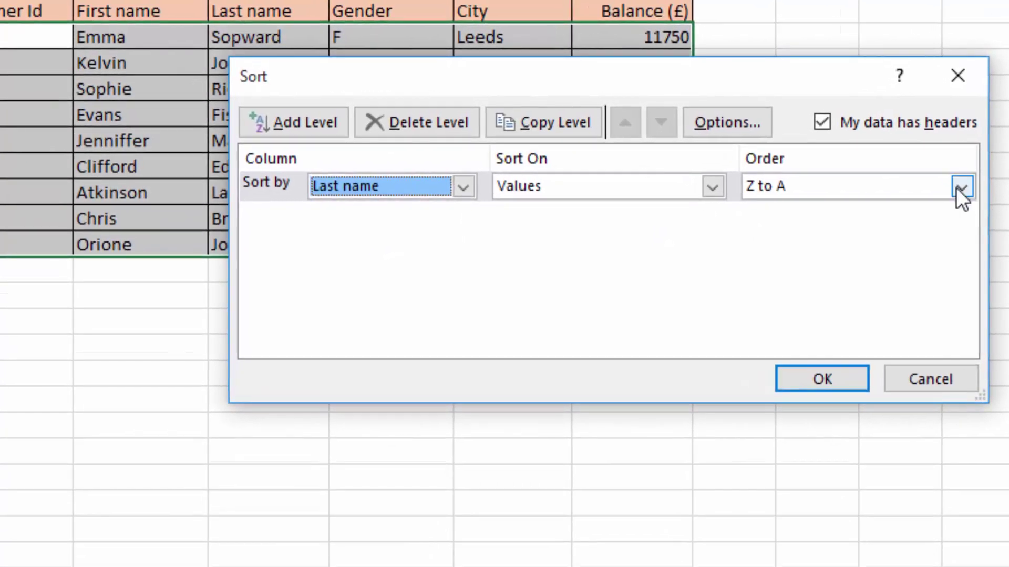
left_click(961, 186)
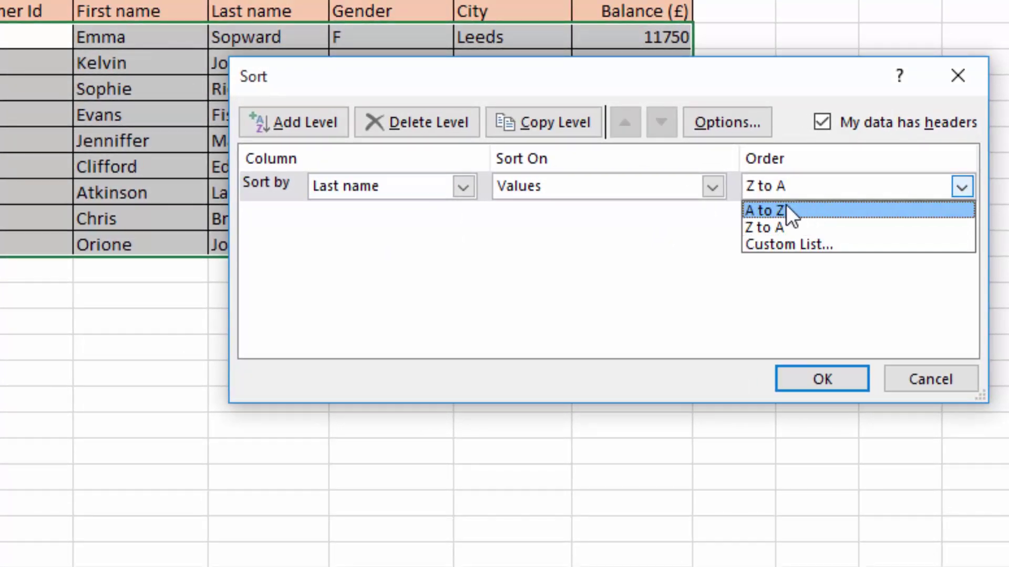
key("Escape")
key("Up")
left_click(819, 380)
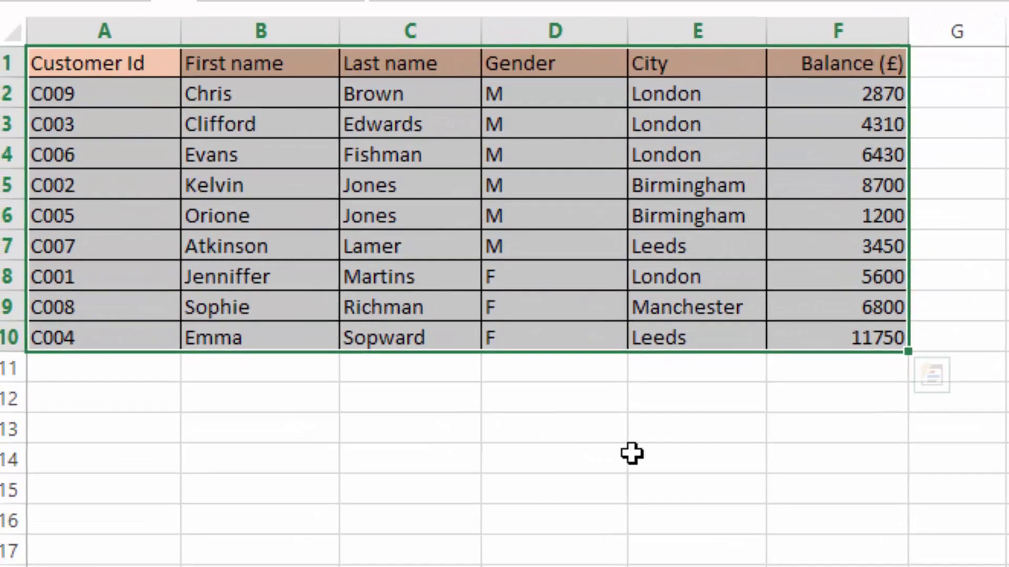
Check the order of the Last name column in rows 2 to 10
left_click(695, 479)
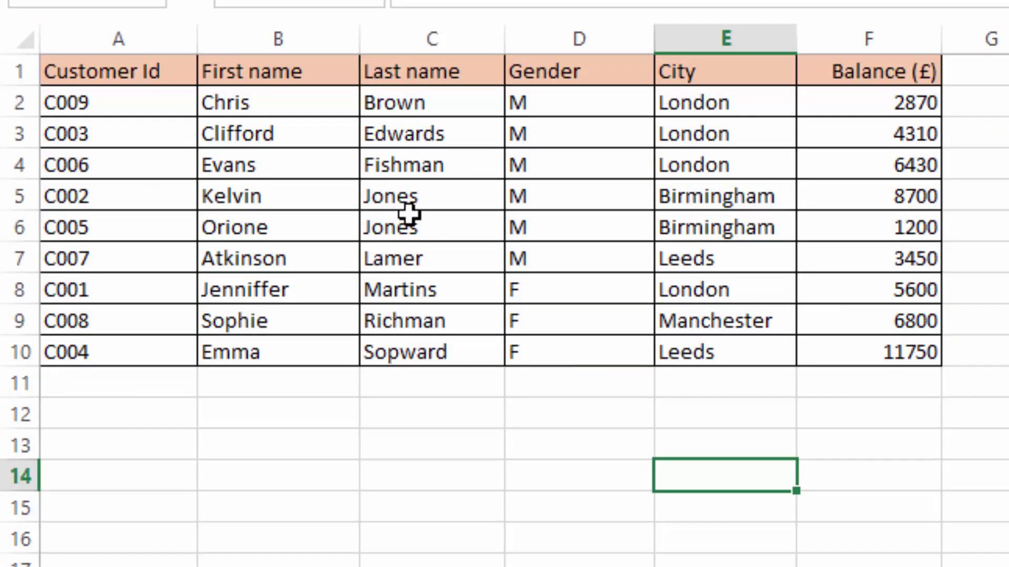
left_click(412, 101)
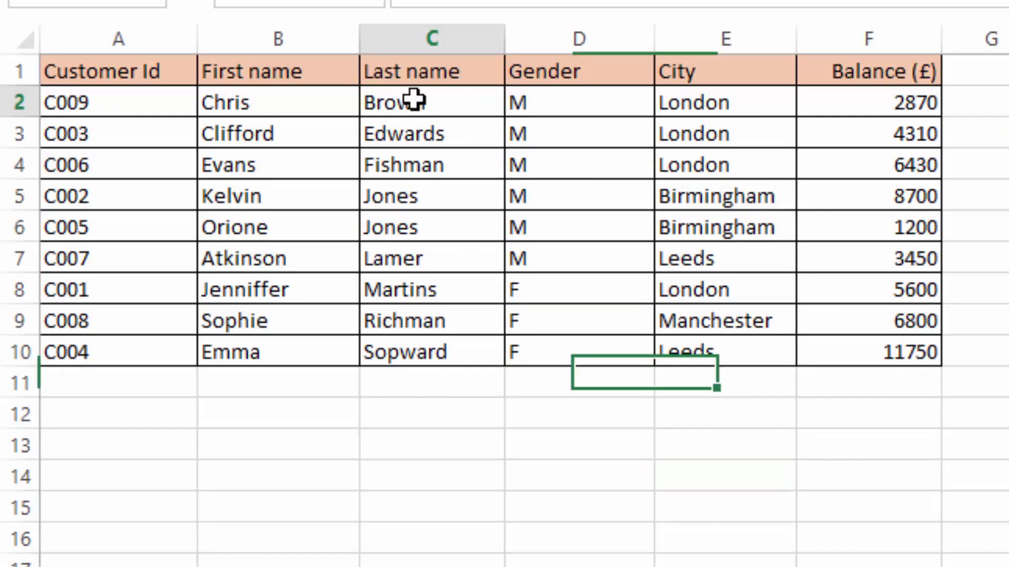
left_click_drag(409, 123, 417, 356)
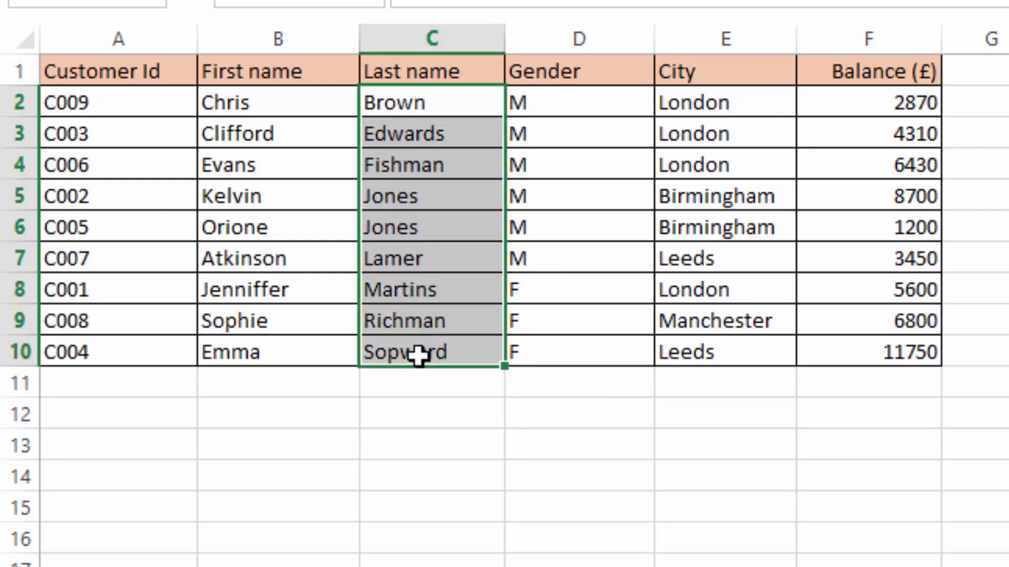
left_click(424, 108)
left_click_drag(424, 108, 418, 346)
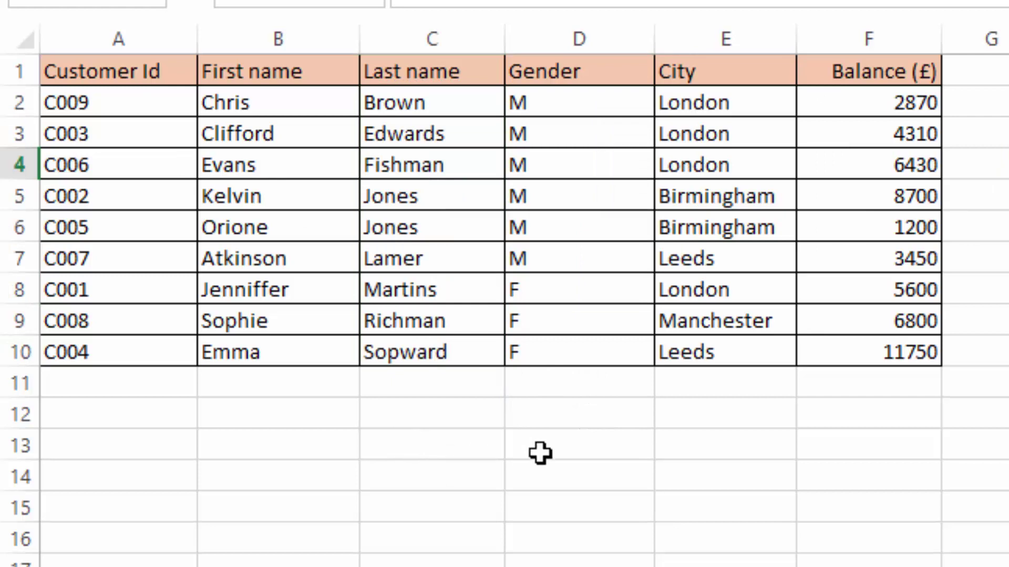
left_click(993, 97)
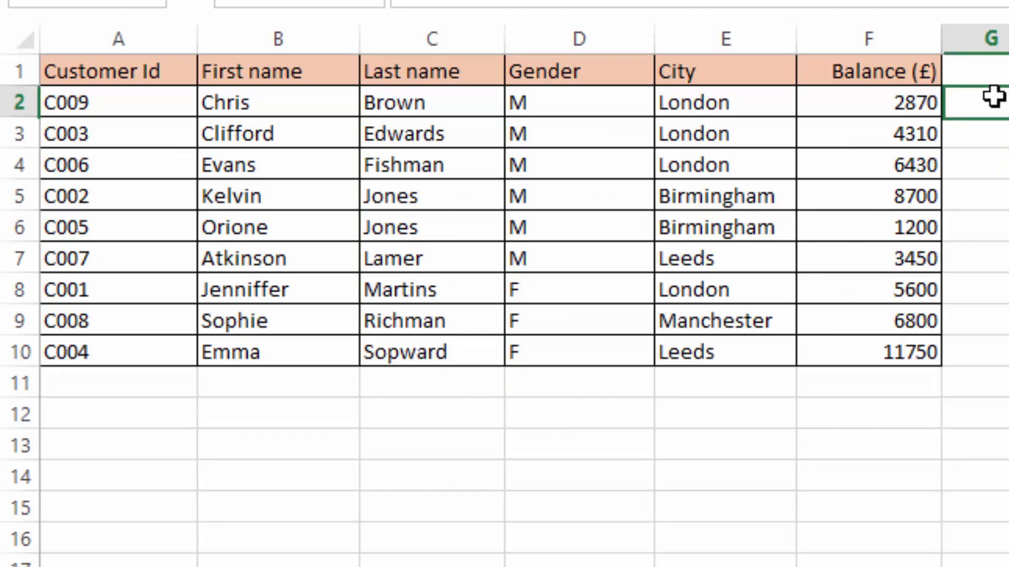
left_click(997, 216)
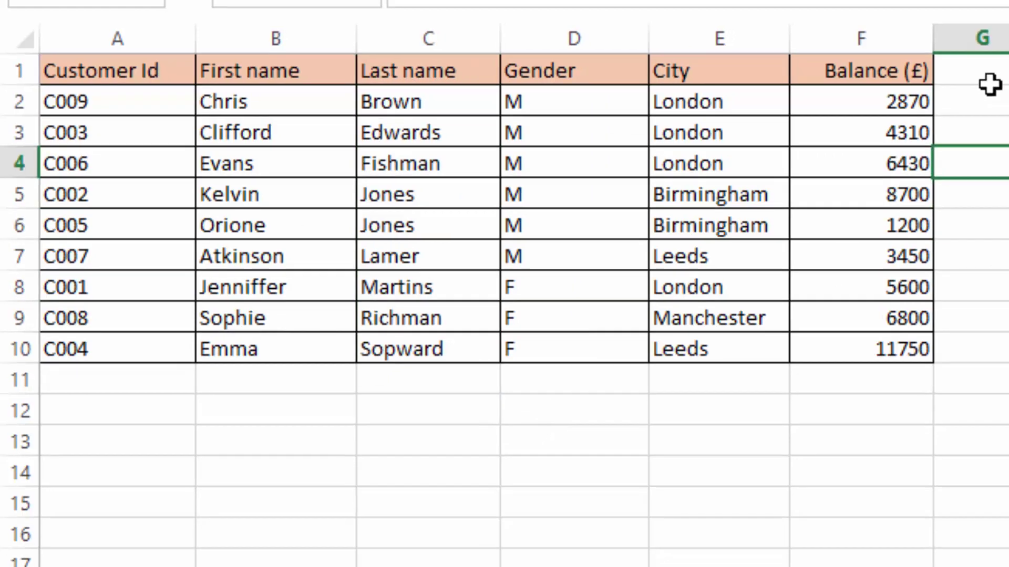
left_click(976, 71)
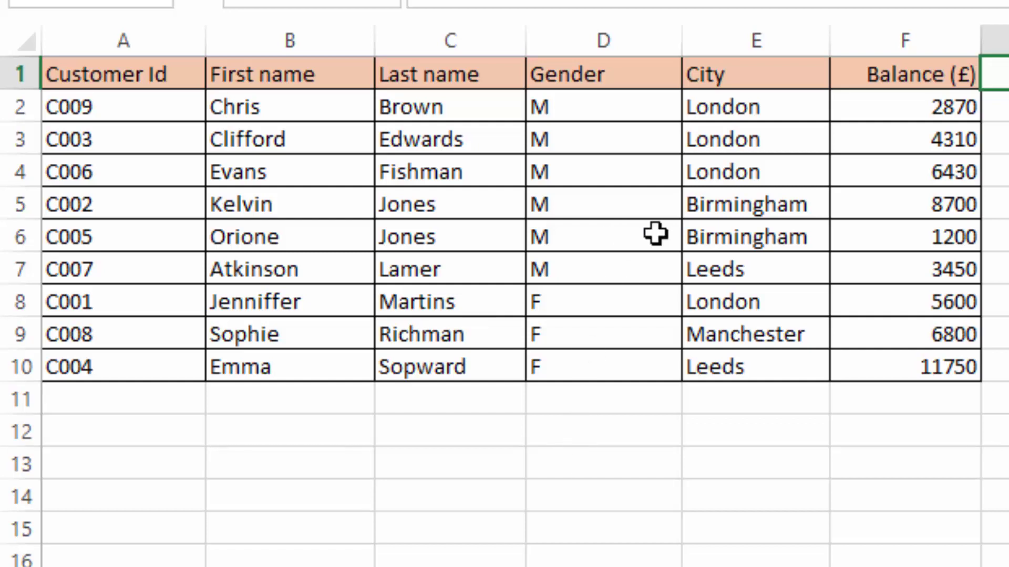
Turn on filtering for the customer table's header row
left_click(479, 140)
left_click(290, 432)
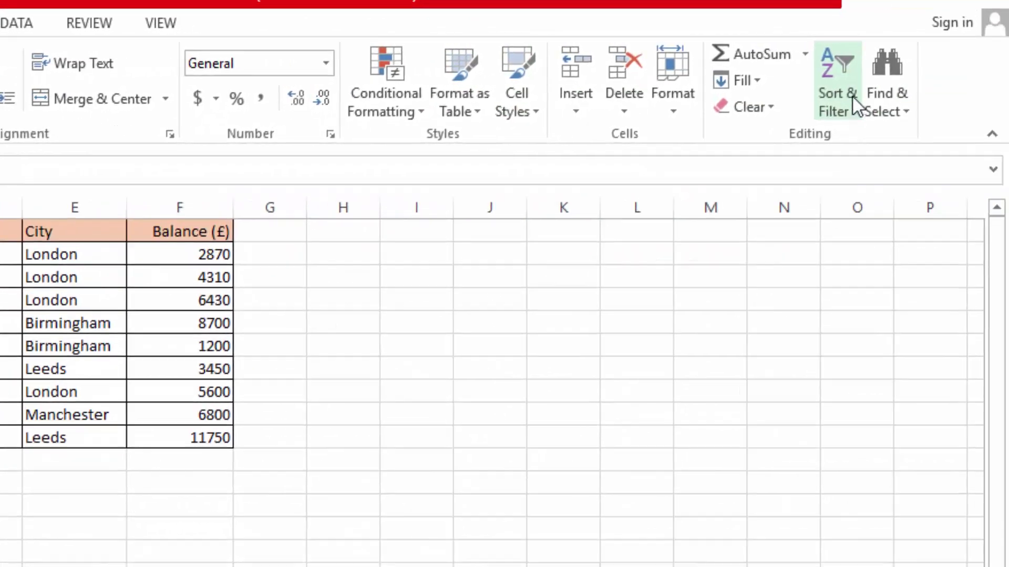
left_click(850, 98)
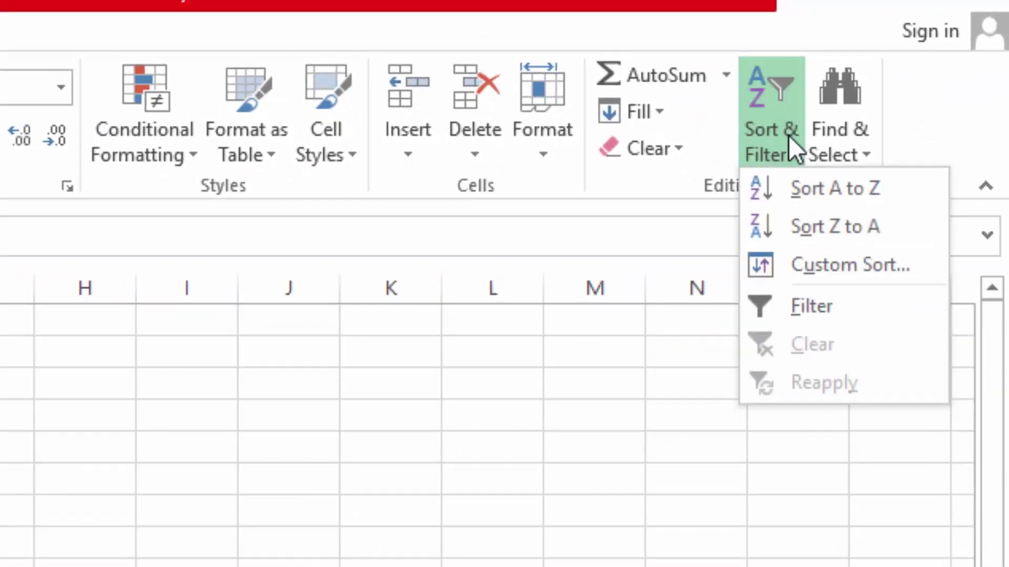
left_click(809, 306)
Widen columns C, D and A slightly to make room for the header filter arrows
left_click_drag(493, 58, 505, 58)
left_click_drag(650, 45, 666, 45)
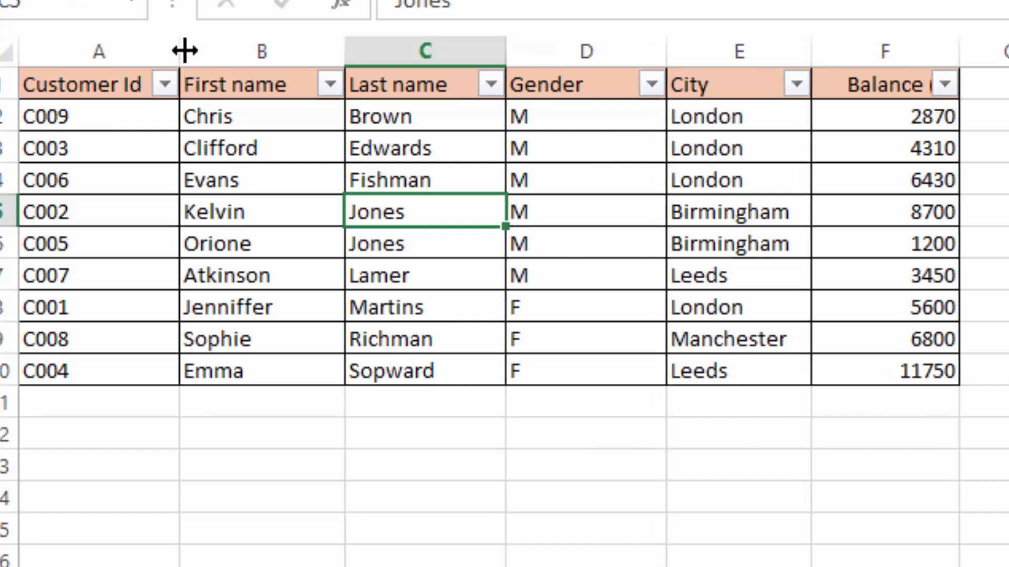
left_click_drag(184, 50, 192, 48)
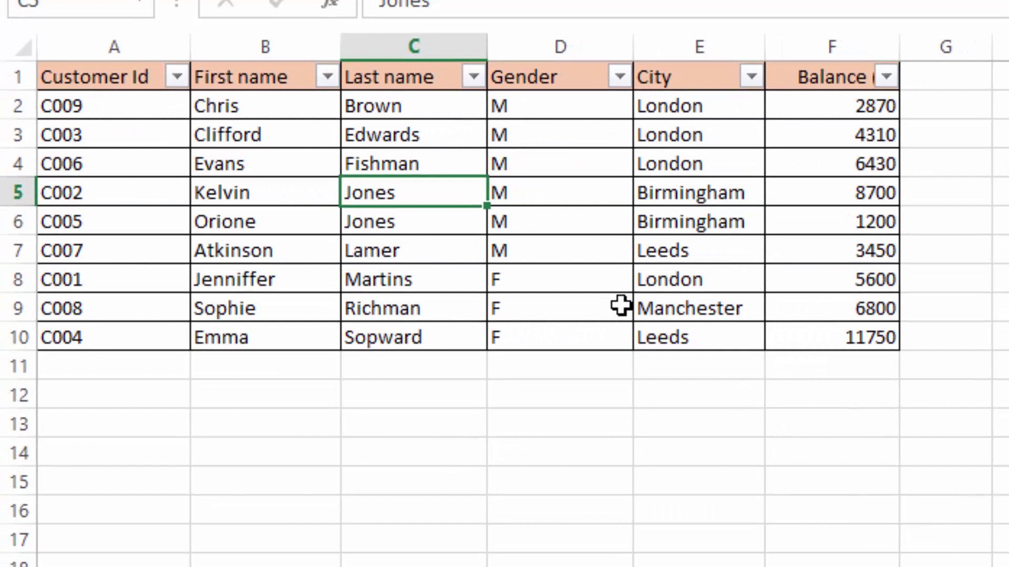
Filter the Gender column to show only the M customers
left_click(620, 78)
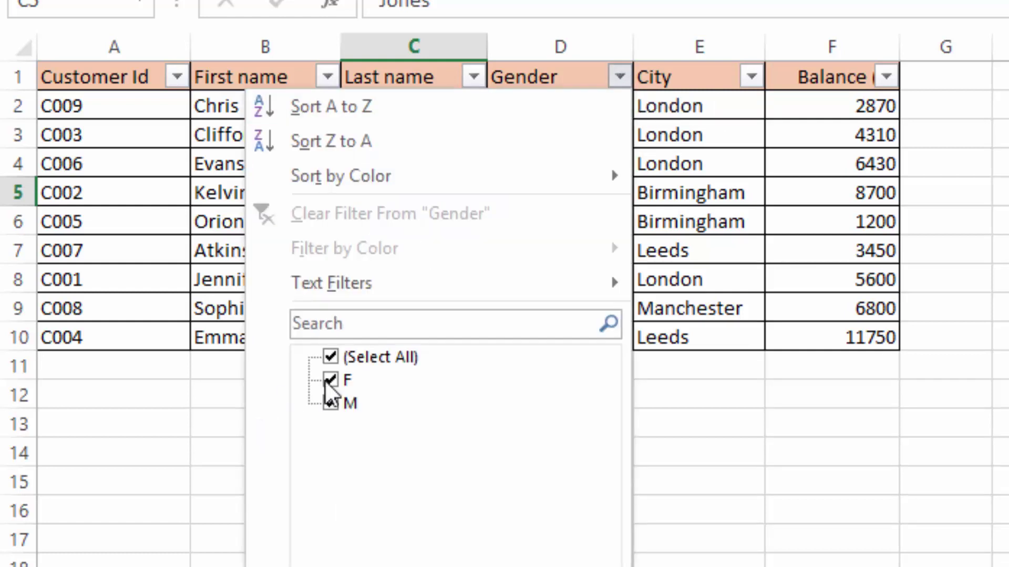
left_click(332, 358)
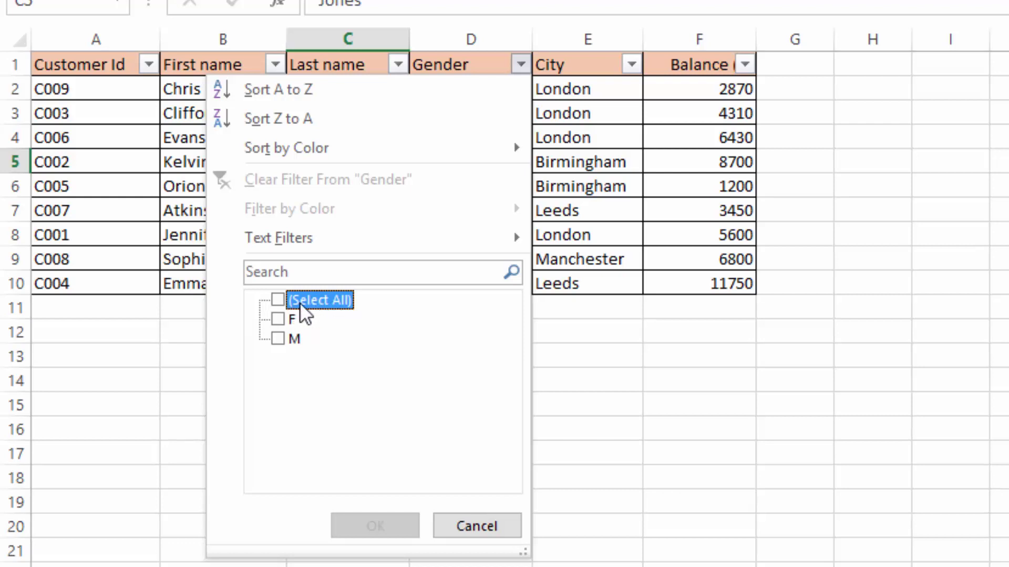
left_click(279, 298)
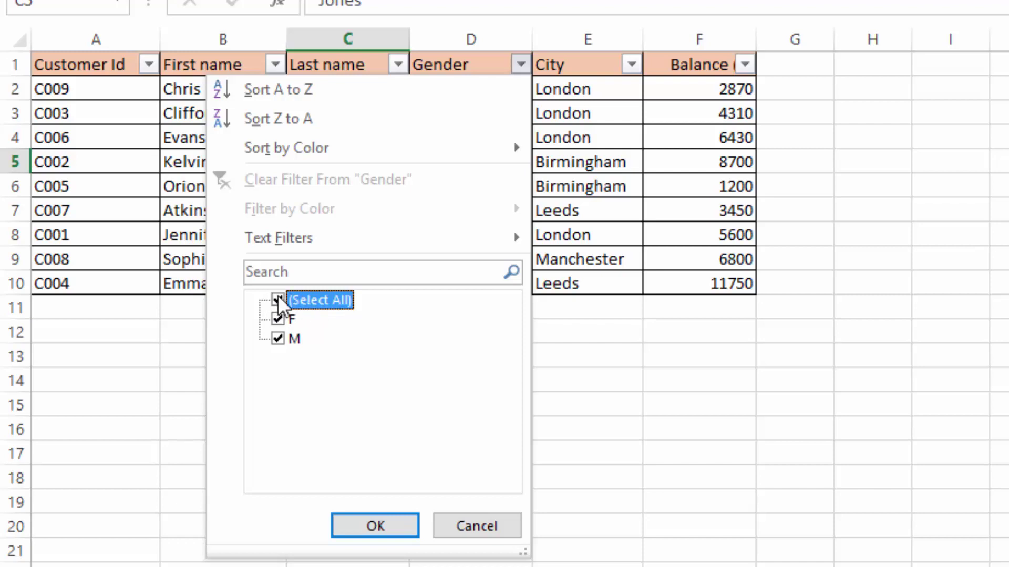
left_click(278, 298)
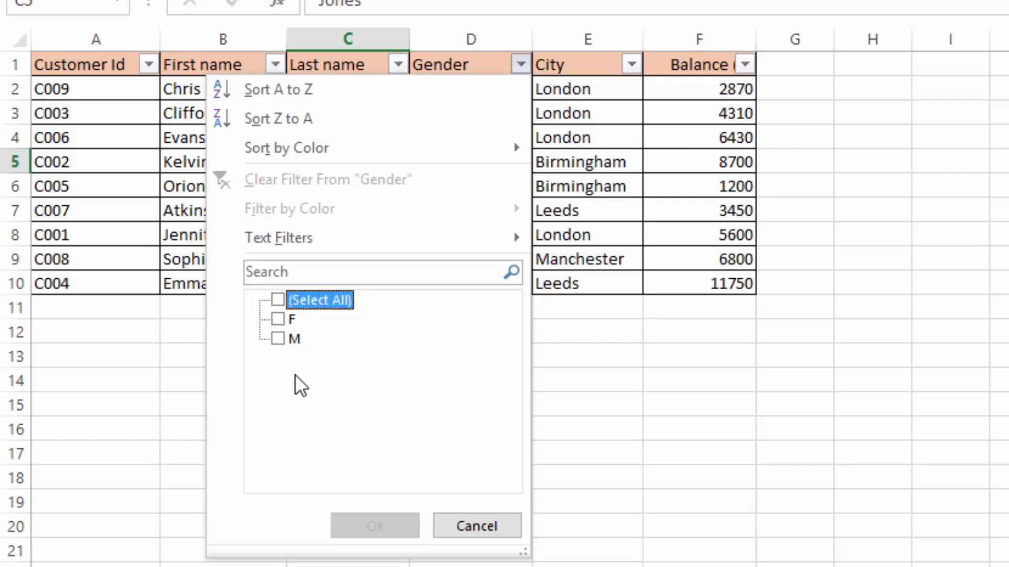
left_click(279, 336)
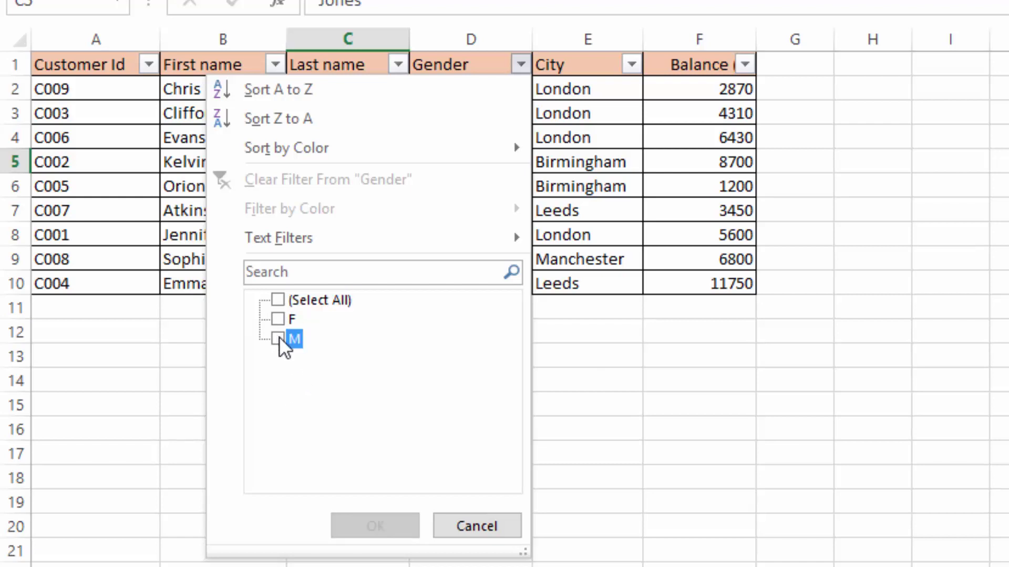
left_click(367, 528)
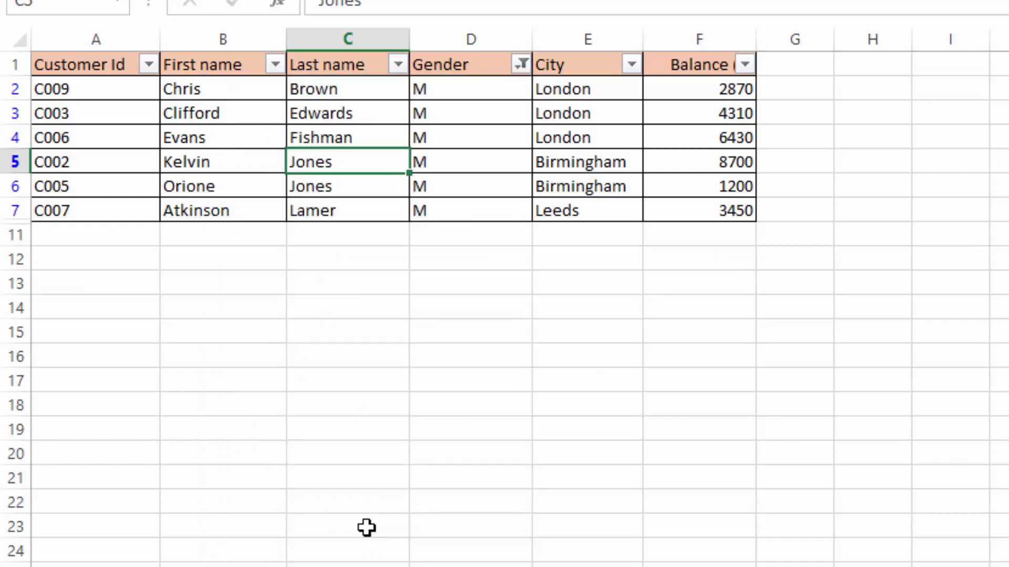
left_click(859, 151)
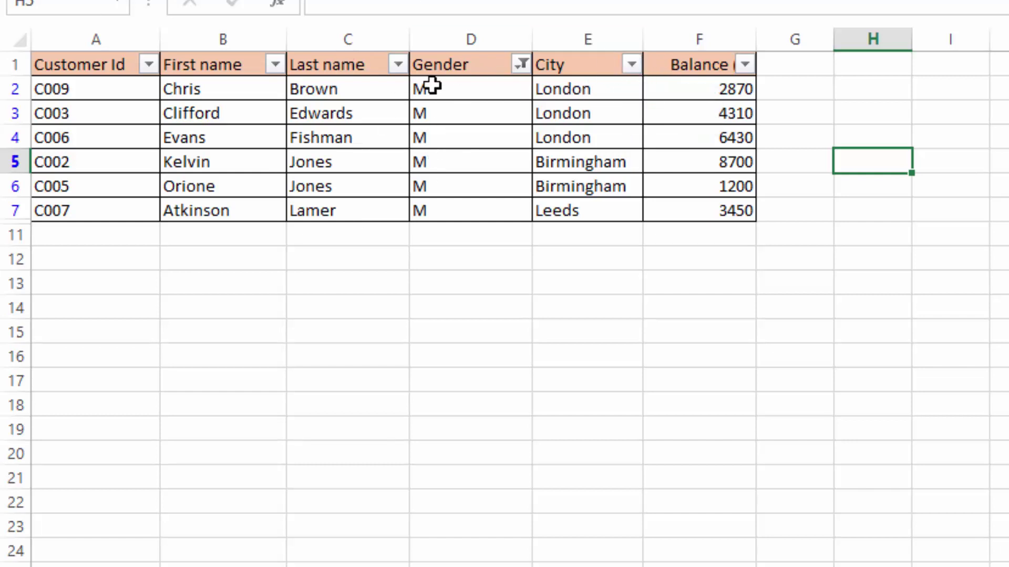
Filter the City column to London on top of the Gender filter, and check the remaining rows
left_click(632, 65)
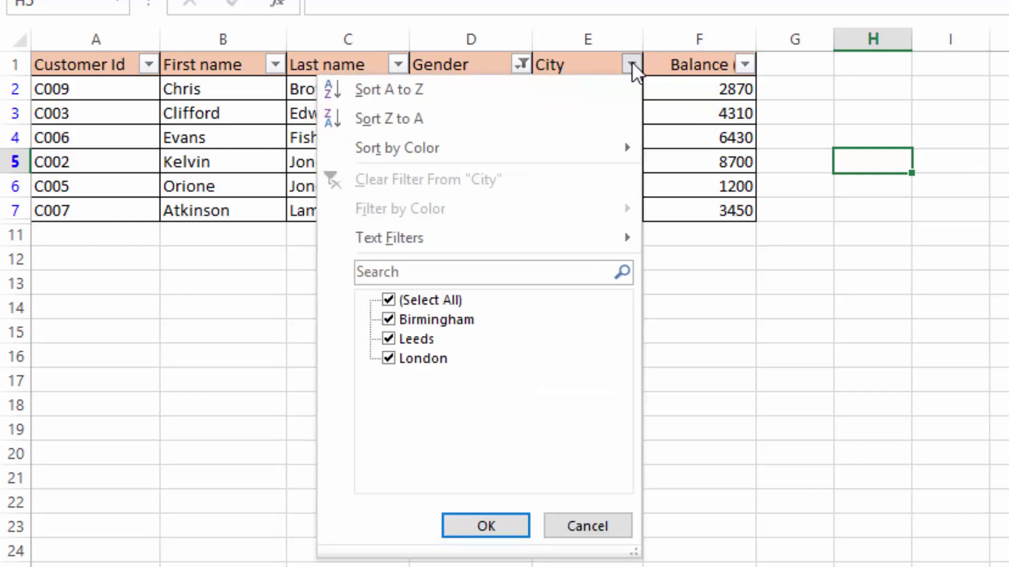
left_click(387, 300)
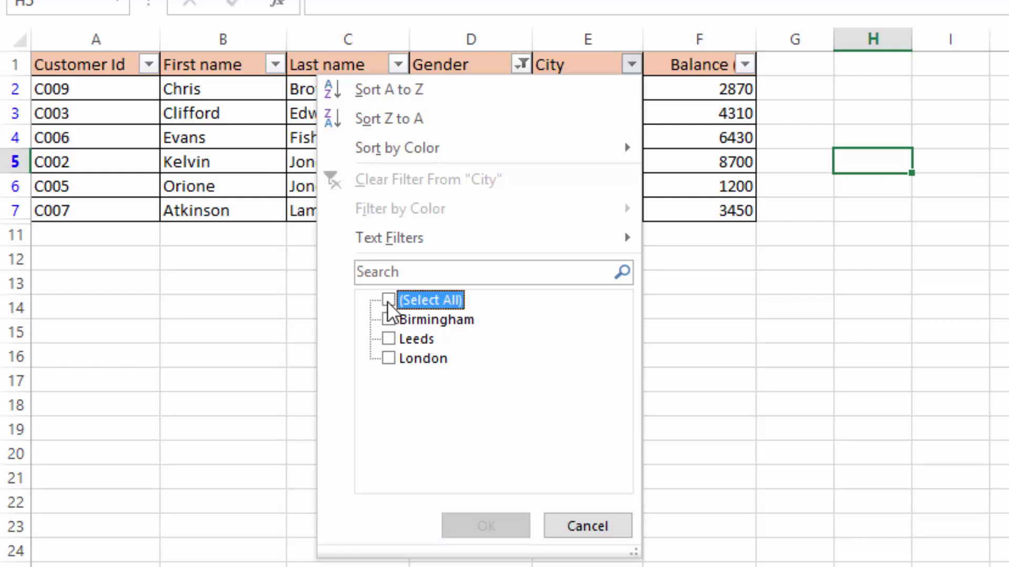
left_click(390, 357)
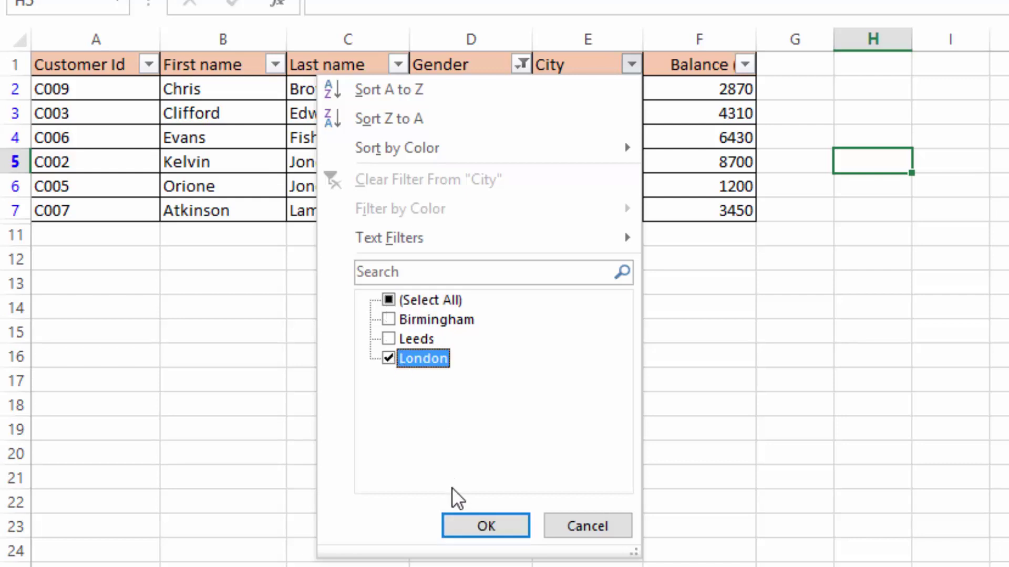
left_click(462, 528)
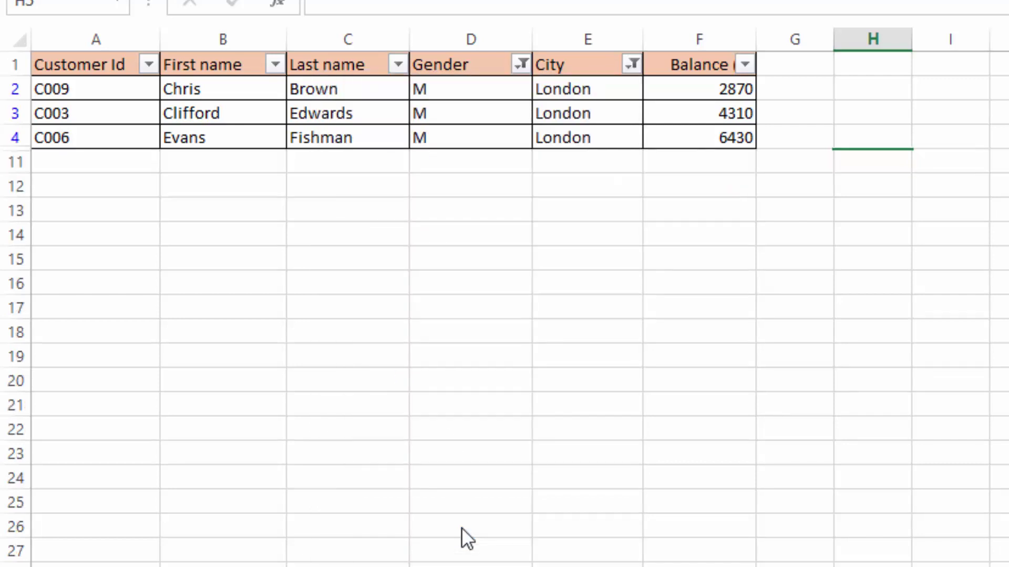
left_click(448, 90)
left_click(451, 113)
left_click(556, 86)
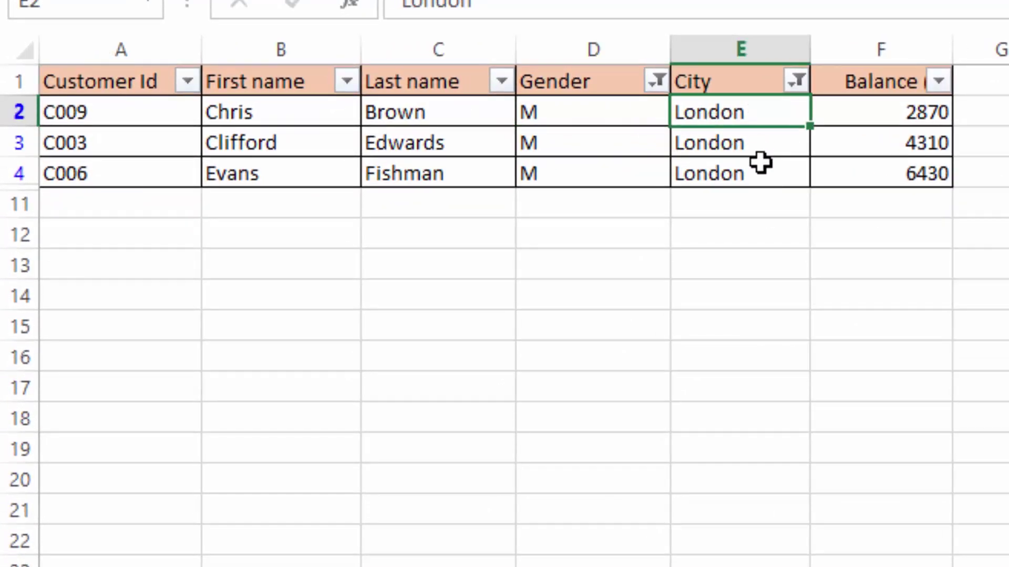
Switch off filtering to bring back all rows of the customer table
left_click(763, 173)
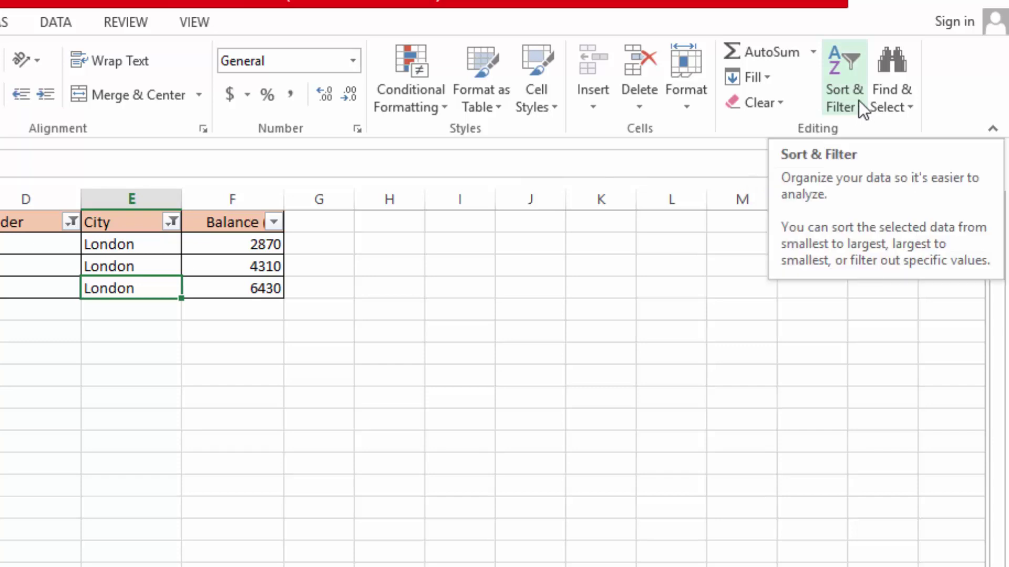
left_click(859, 100)
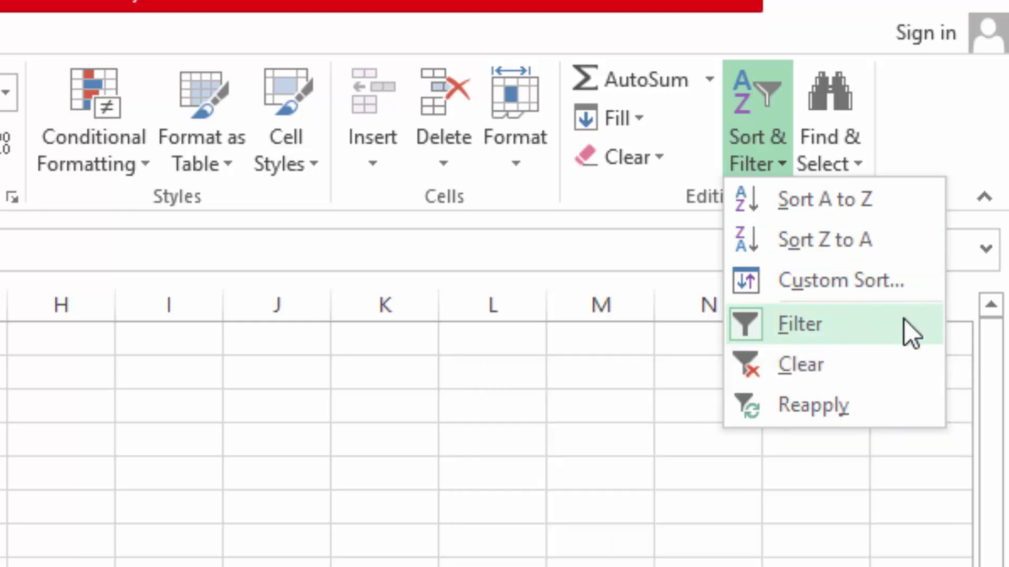
left_click(751, 324)
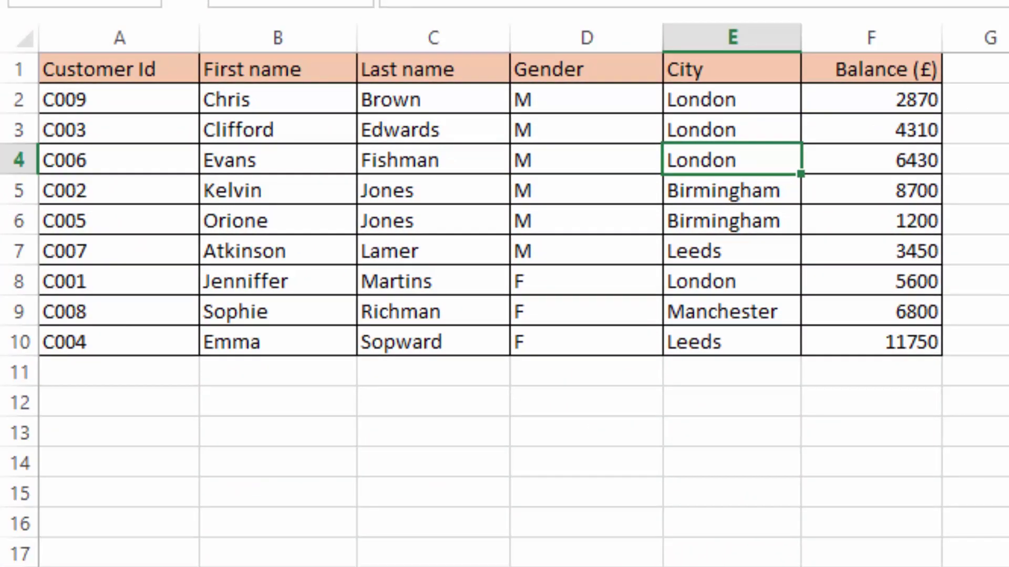
left_click(651, 412)
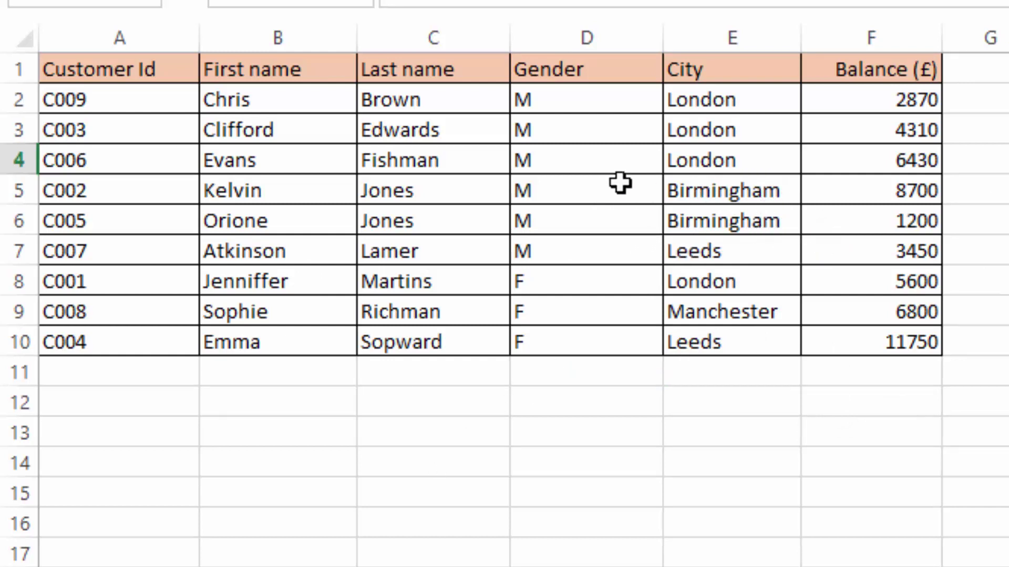
Turn the header filters of the customer table back on
left_click(736, 193)
left_click(733, 229)
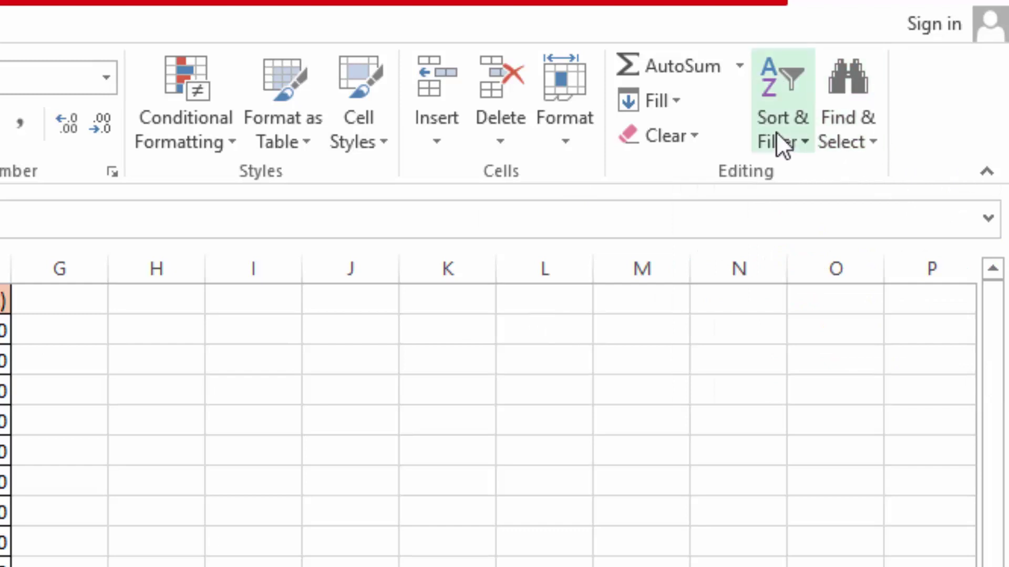
left_click(804, 144)
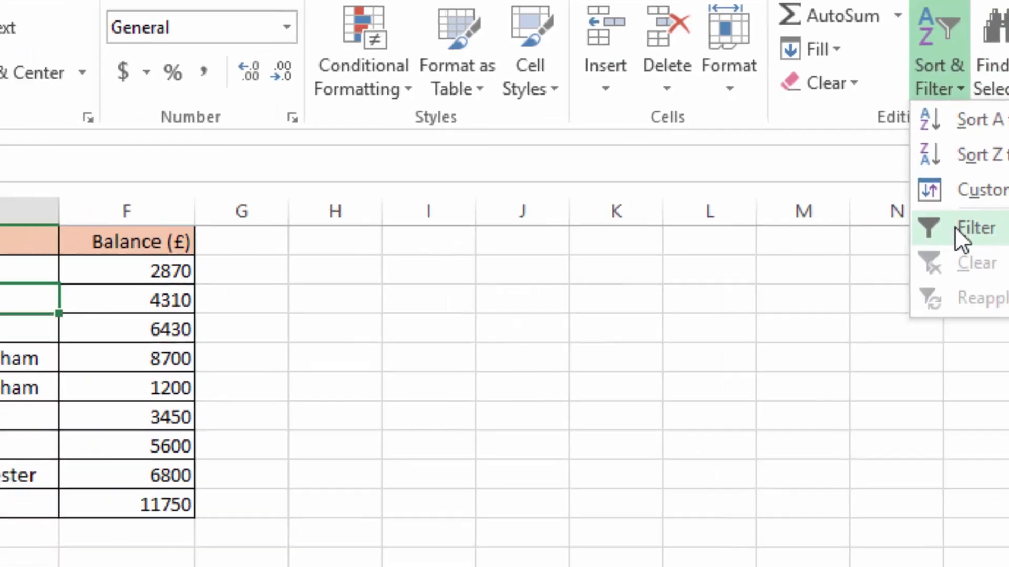
left_click(809, 286)
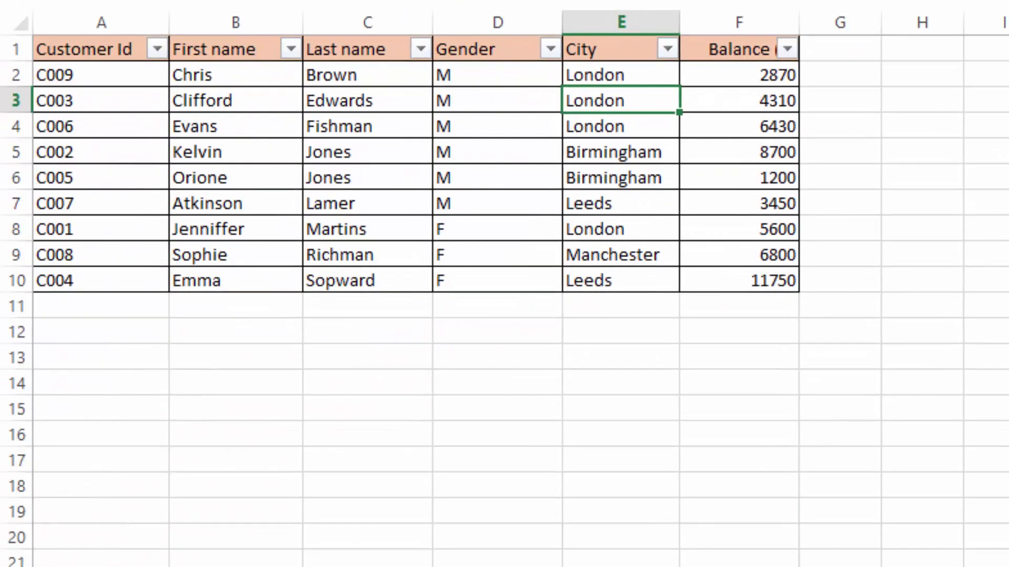
Filter the City column to show only the Birmingham customers
left_click(667, 50)
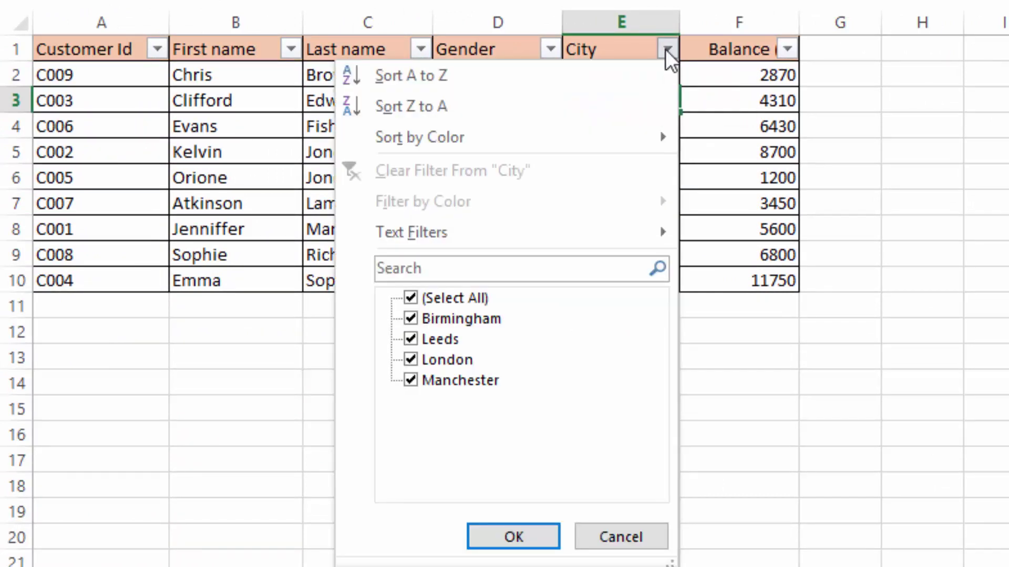
left_click(410, 298)
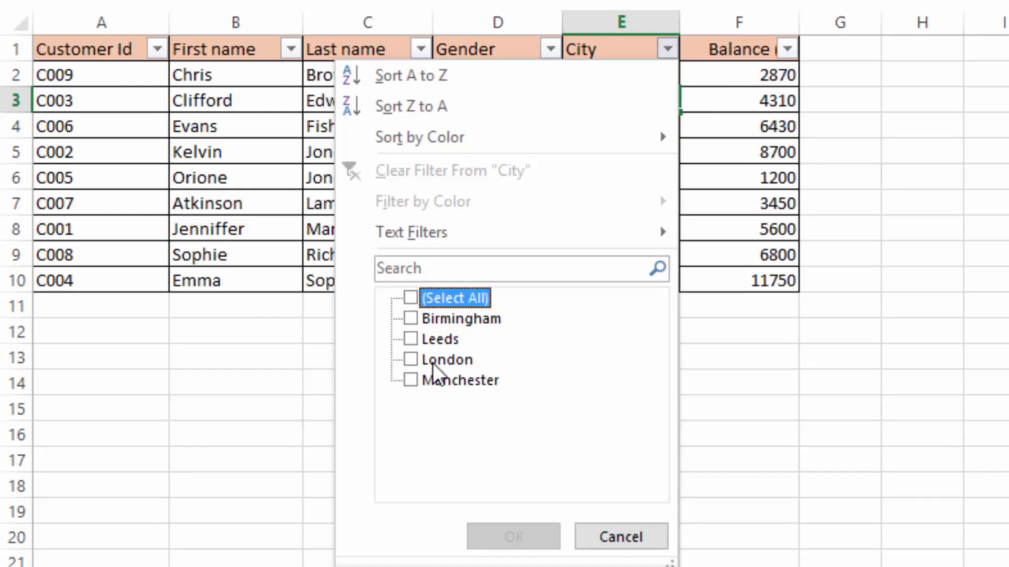
left_click(410, 318)
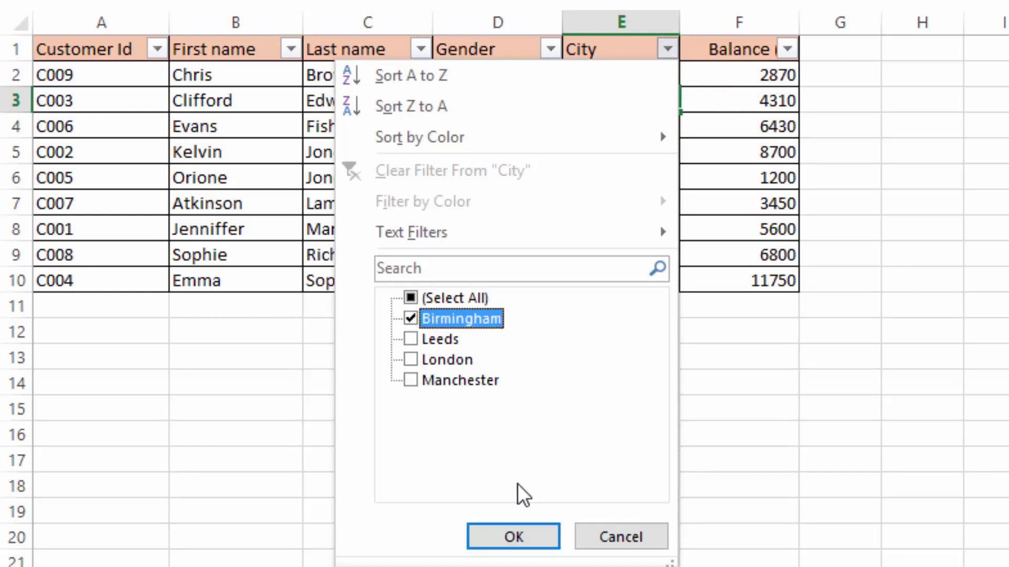
left_click(506, 536)
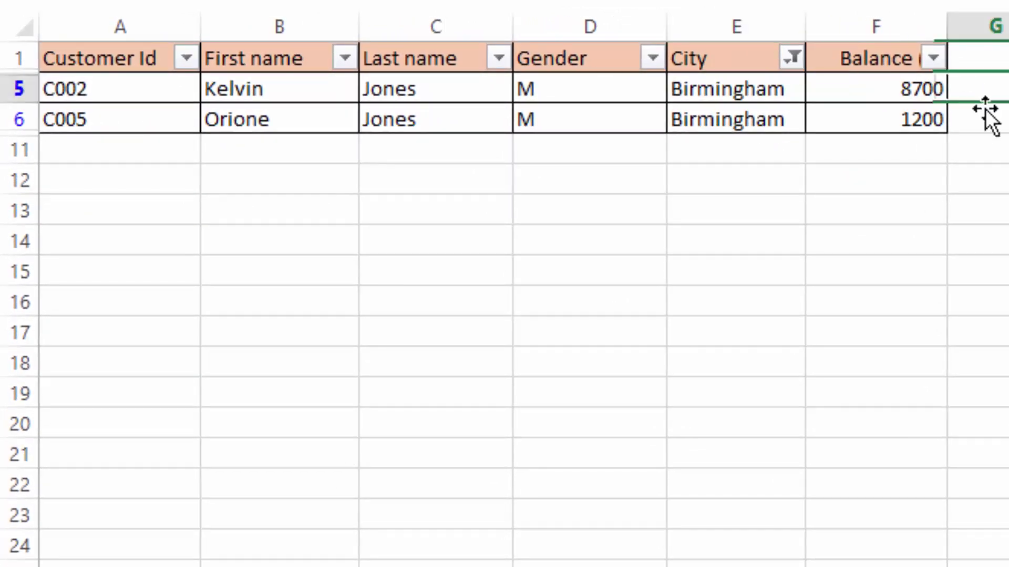
Remove the Birmingham filter by switching filtering off for the table
left_click(664, 171)
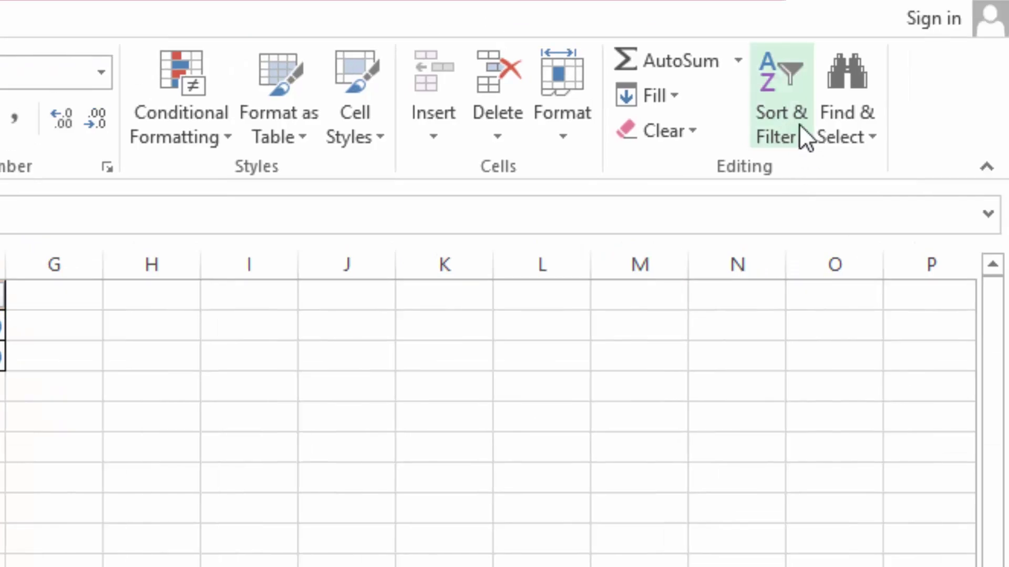
left_click(799, 135)
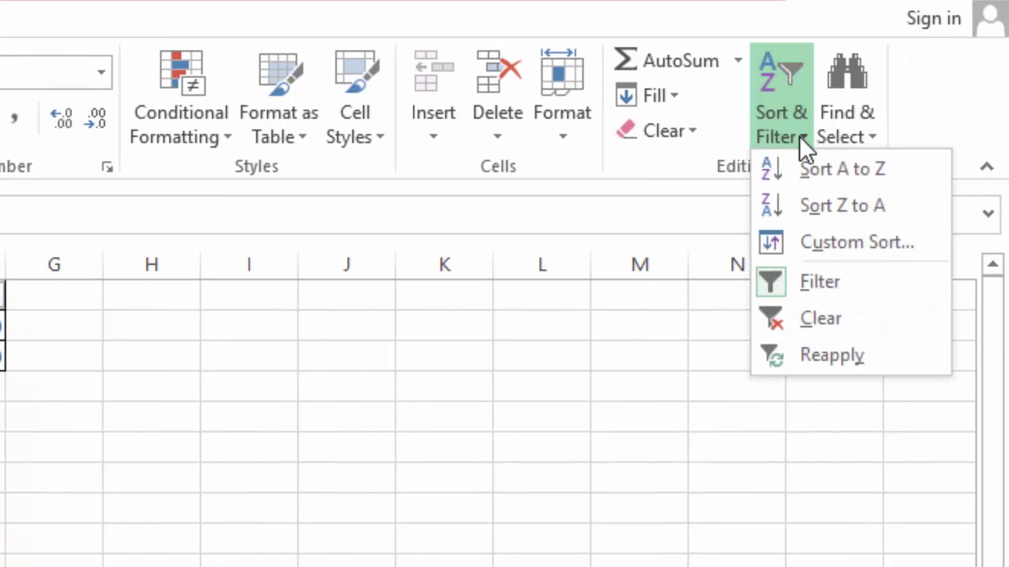
left_click(774, 281)
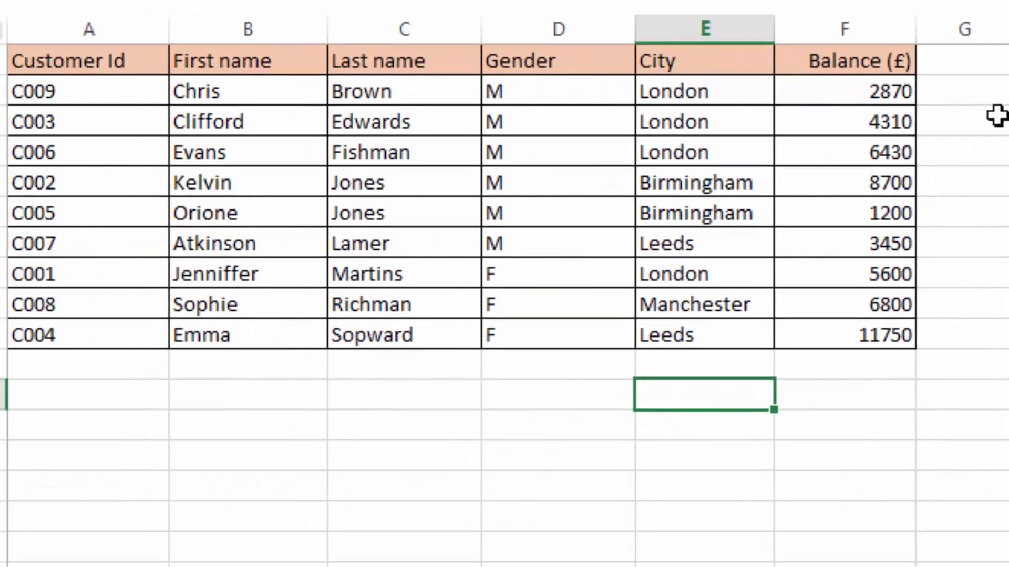
left_click(985, 151)
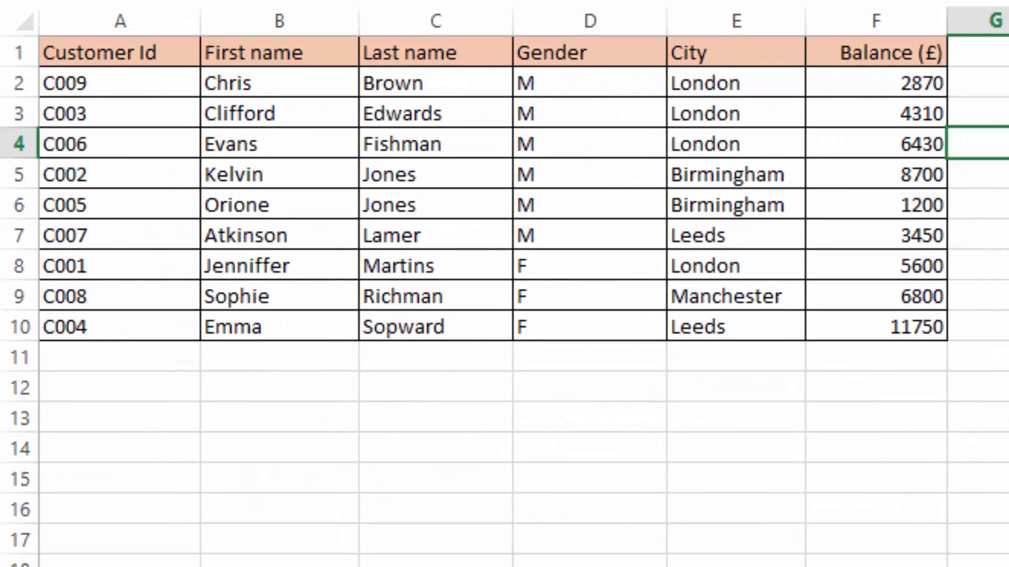
left_click(961, 329)
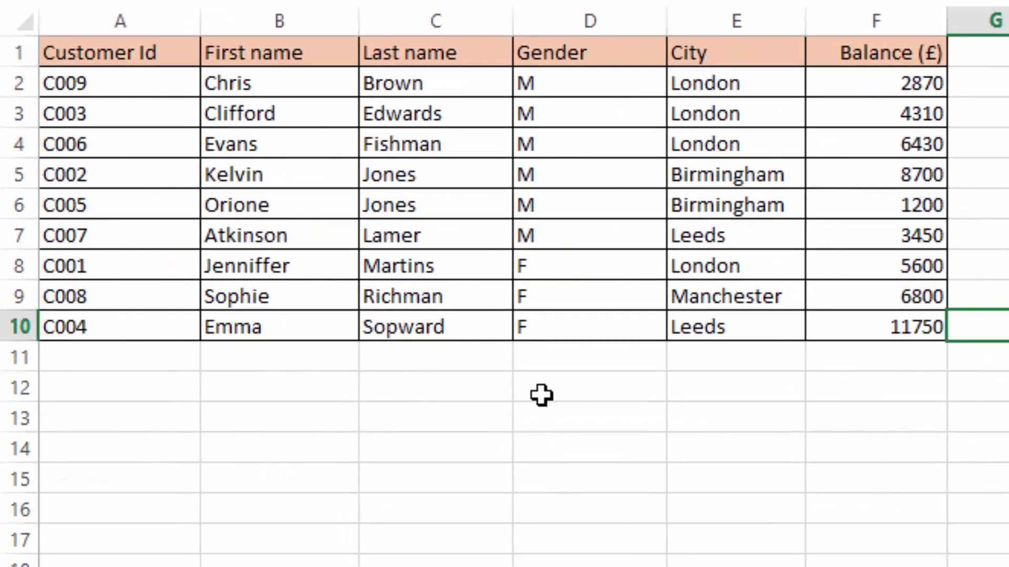
left_click(535, 395)
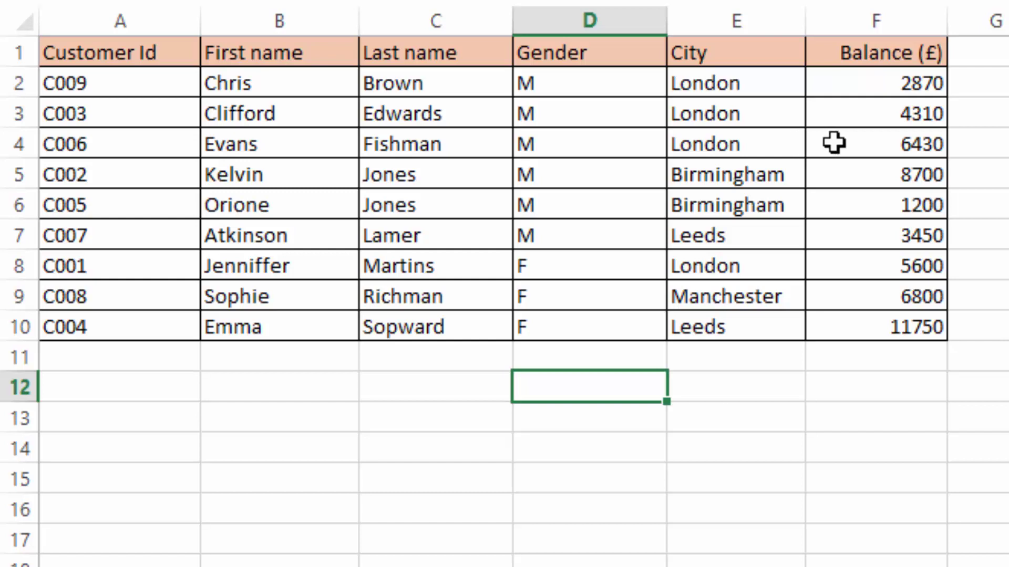
left_click(865, 152)
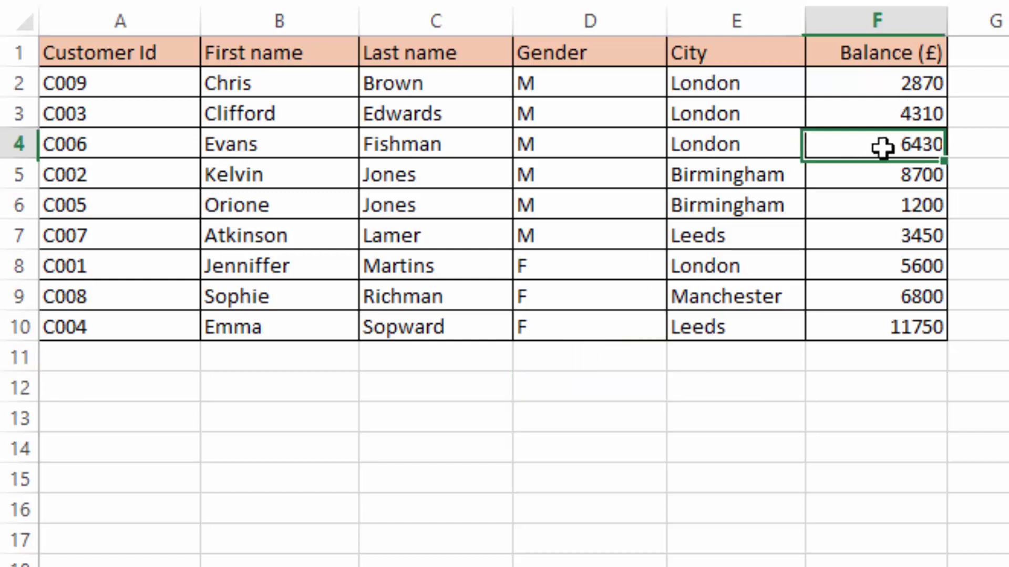
left_click(866, 206)
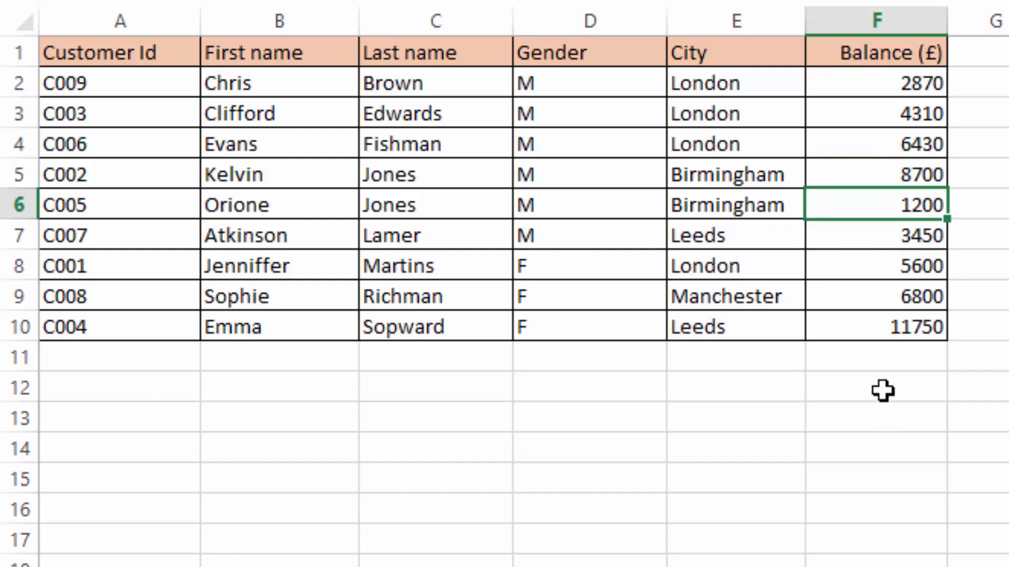
left_click(882, 144)
left_click(887, 174)
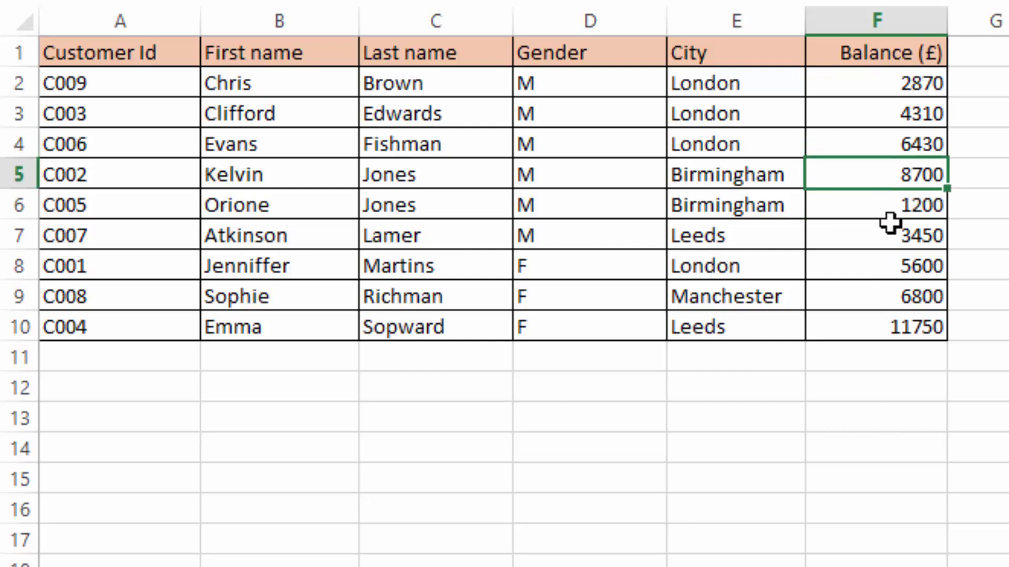
left_click(892, 231)
left_click(891, 268)
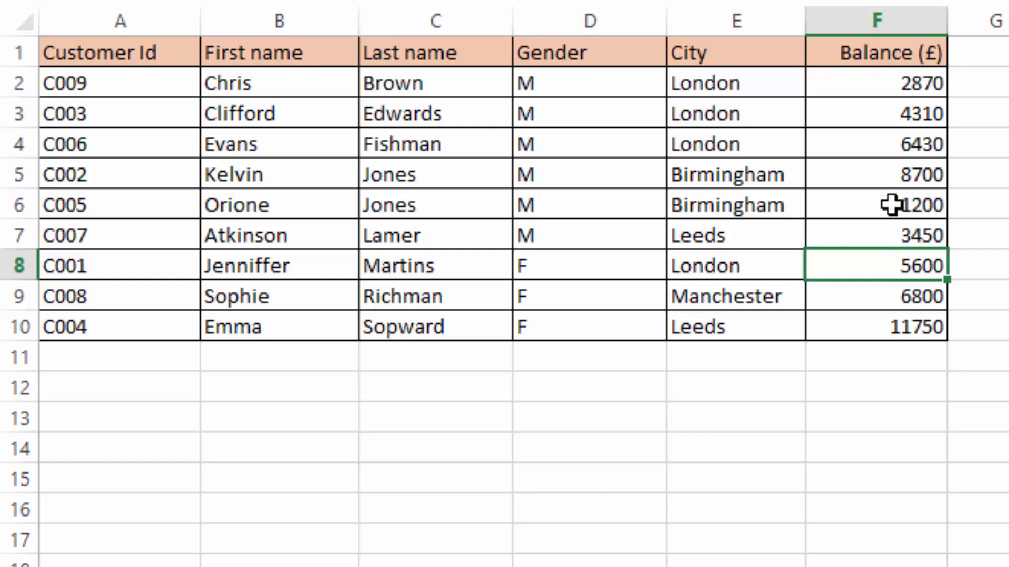
Highlight the Balance (£) values in F2:F10 greater than 5000 with Light Red Fill with Dark Red Text
left_click(877, 83)
left_click_drag(881, 84, 897, 342)
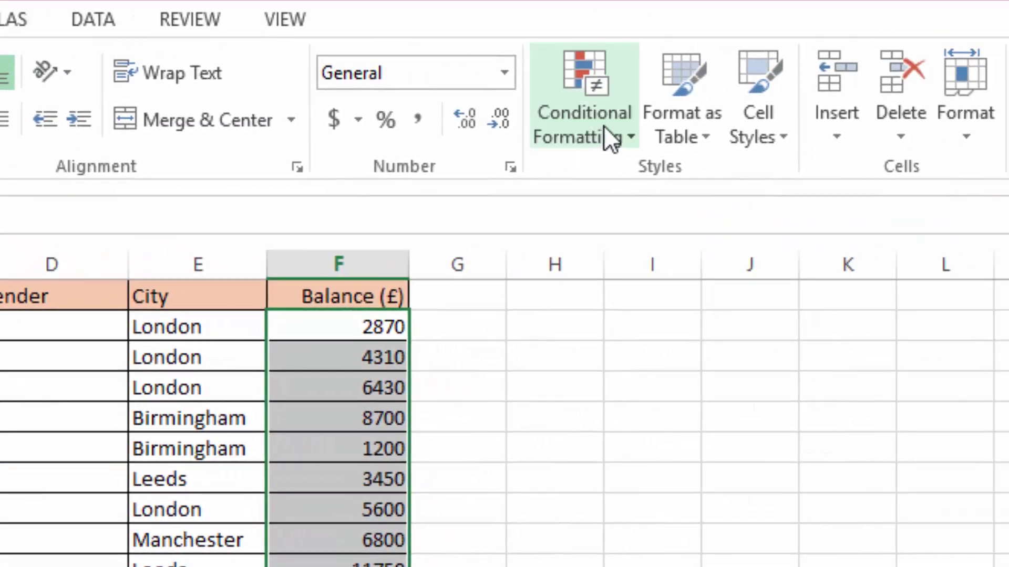
left_click(629, 137)
mouse_move(683, 209)
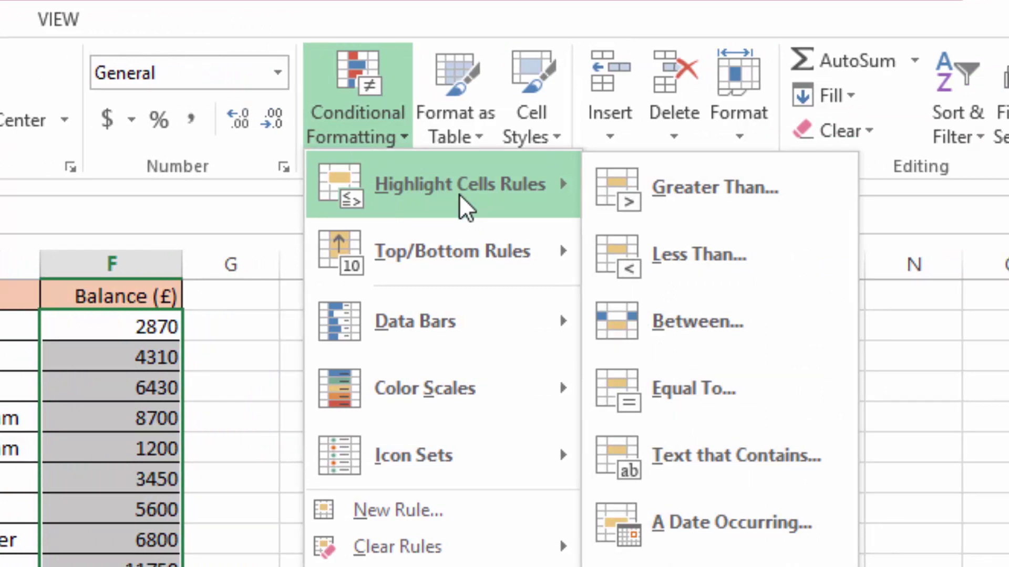
left_click(751, 191)
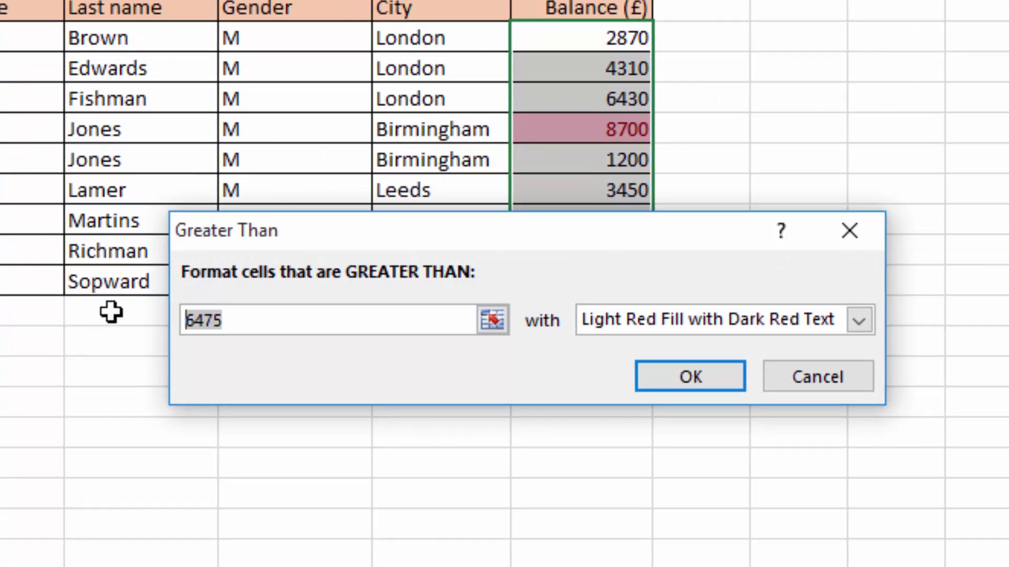
type("5000")
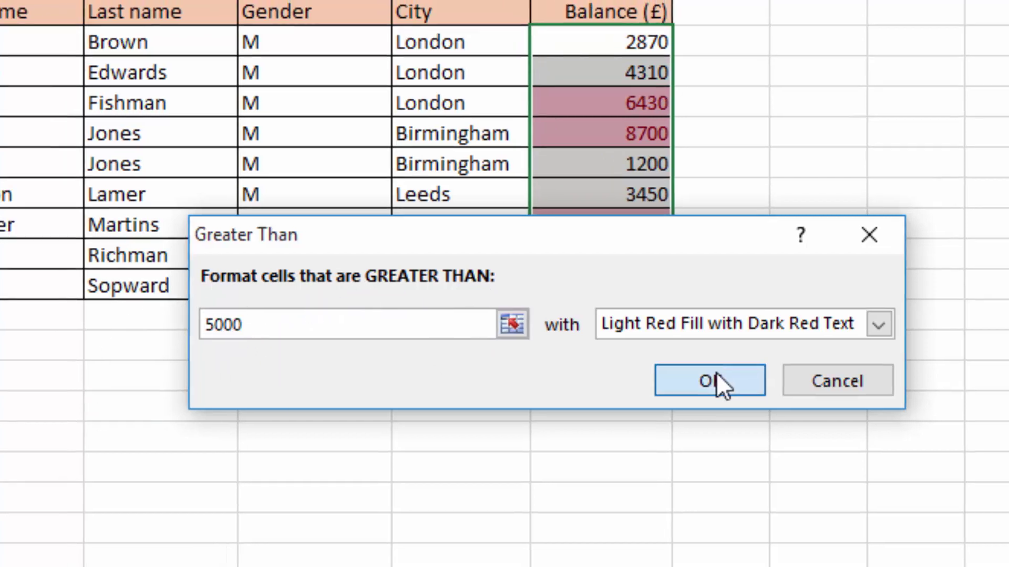
left_click(716, 373)
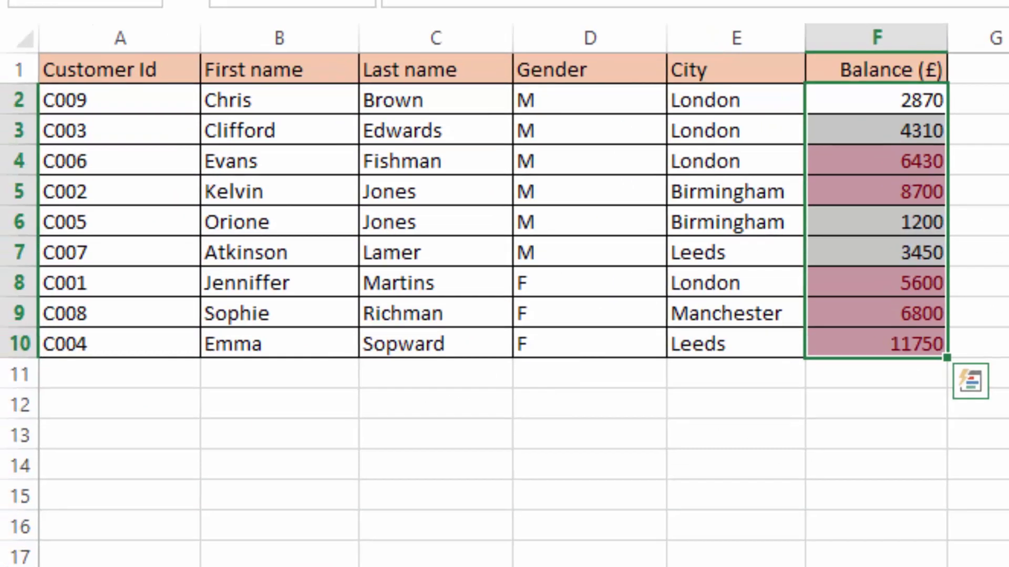
left_click(967, 191)
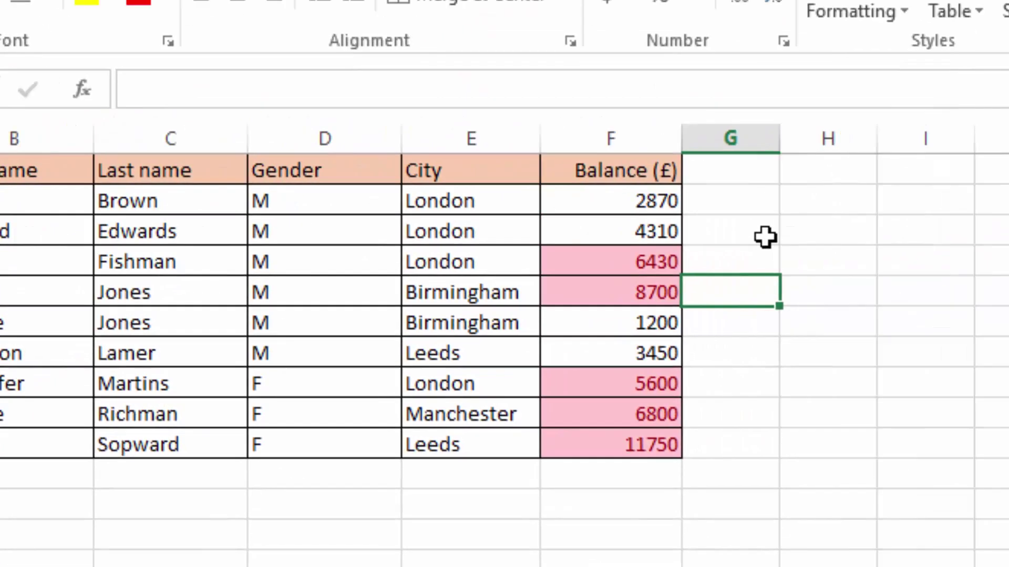
Clear the conditional formatting rules from the entire sheet
key("Up")
key("Up")
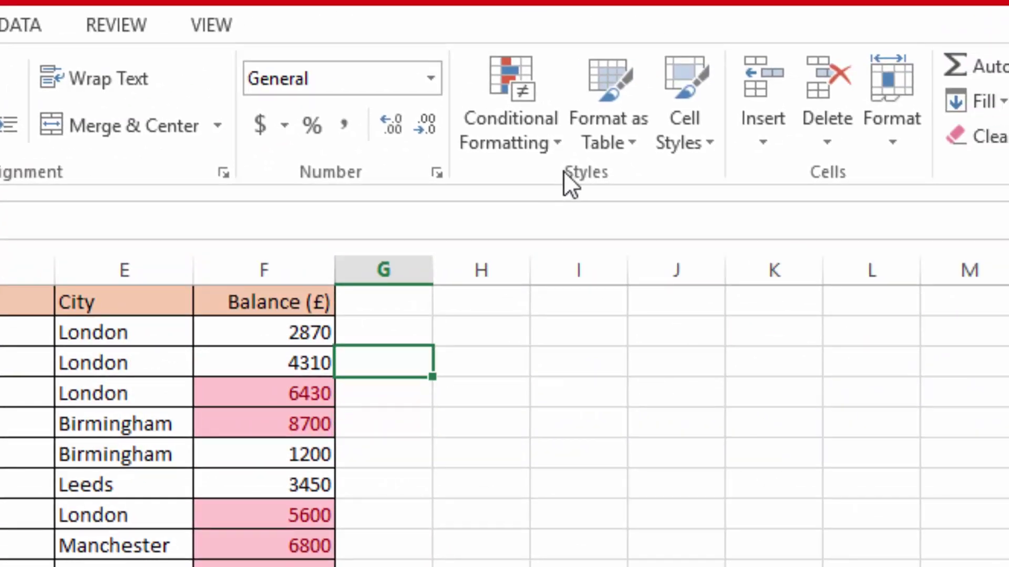
left_click(556, 138)
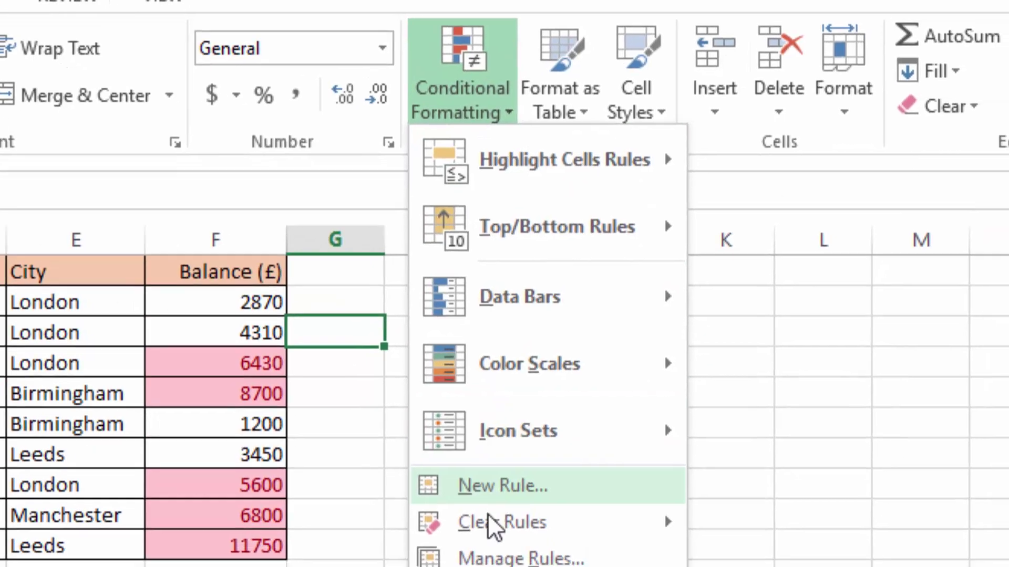
mouse_move(489, 515)
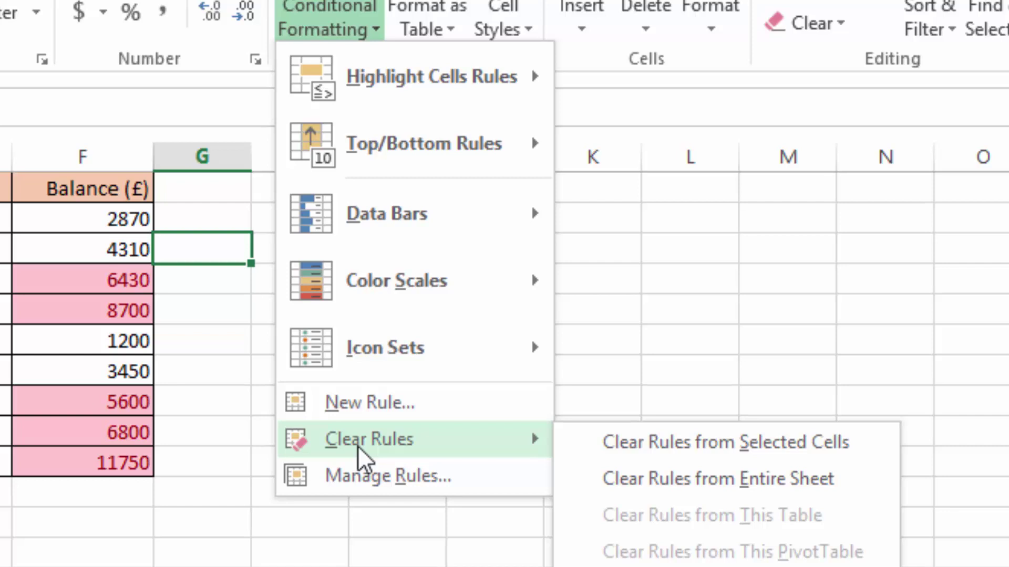
left_click(688, 491)
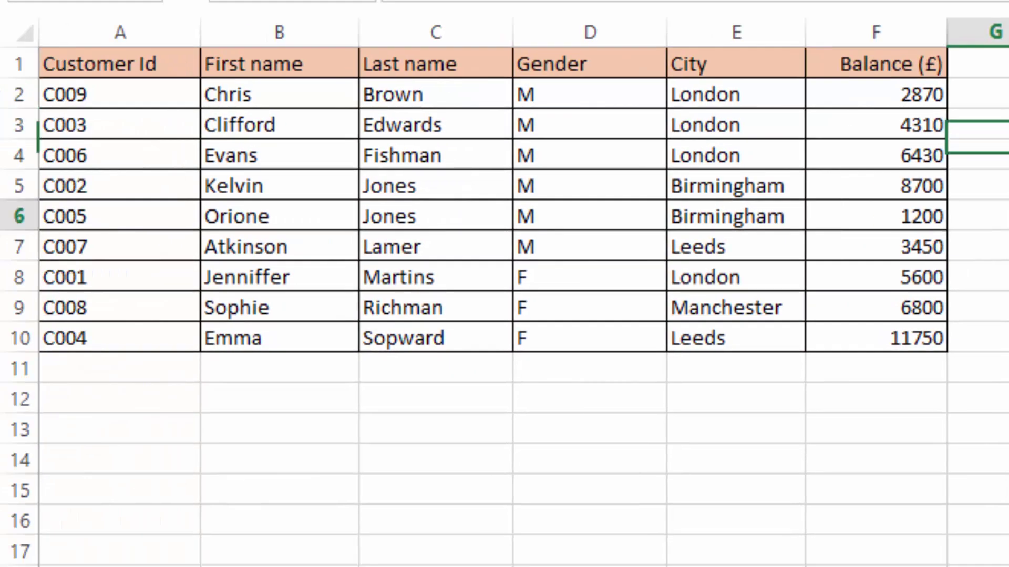
left_click(982, 125)
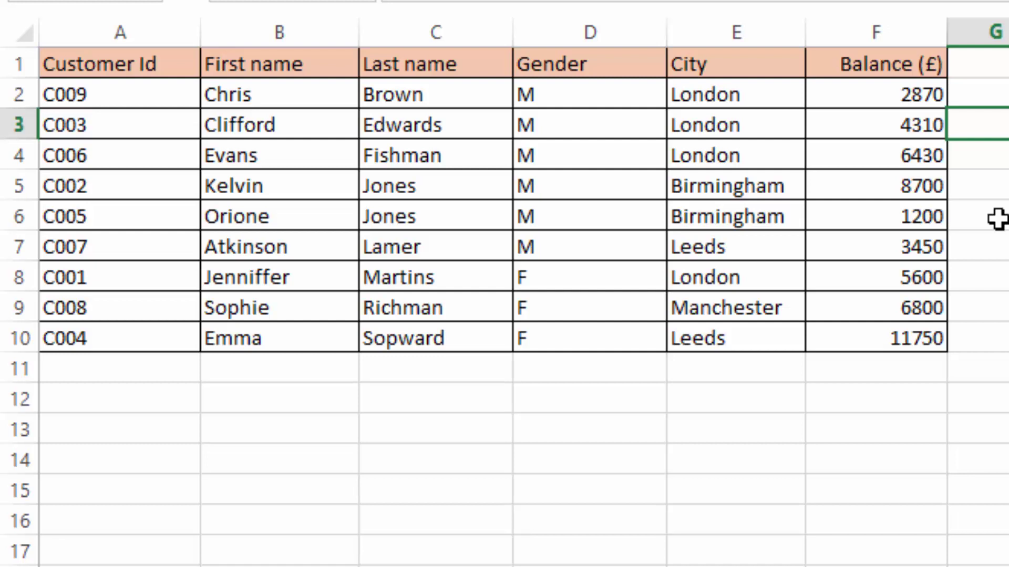
Highlight the Balance (£) values in F2:F10 less than 3000 with Light Red Fill with Dark Red Text
left_click_drag(888, 93, 903, 344)
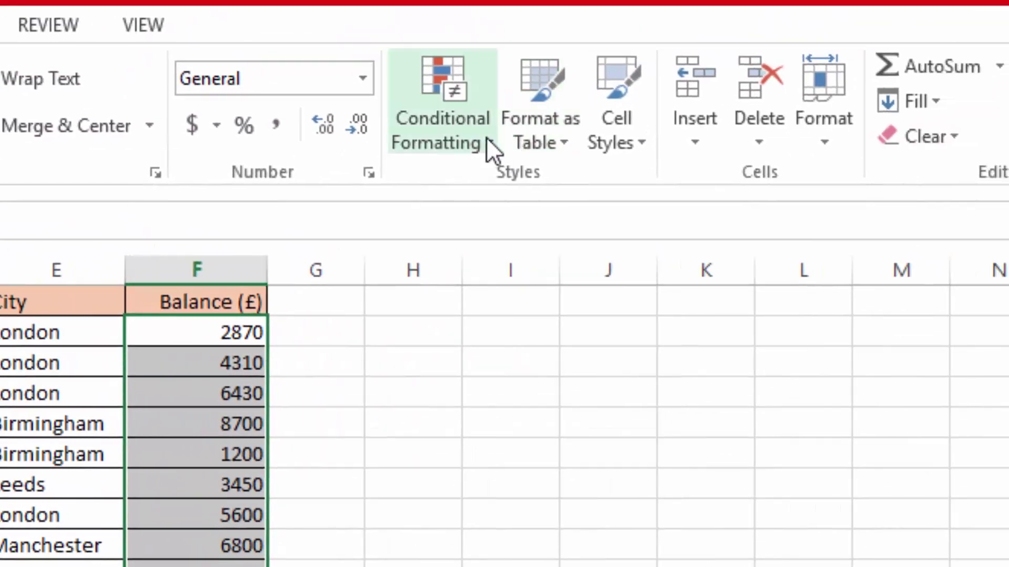
left_click(486, 138)
mouse_move(533, 213)
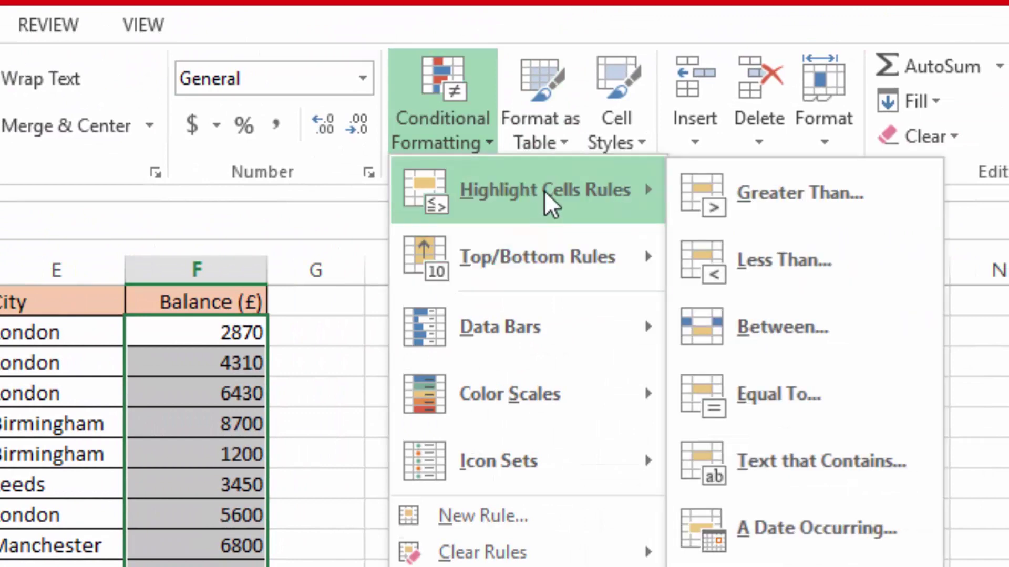
left_click(801, 280)
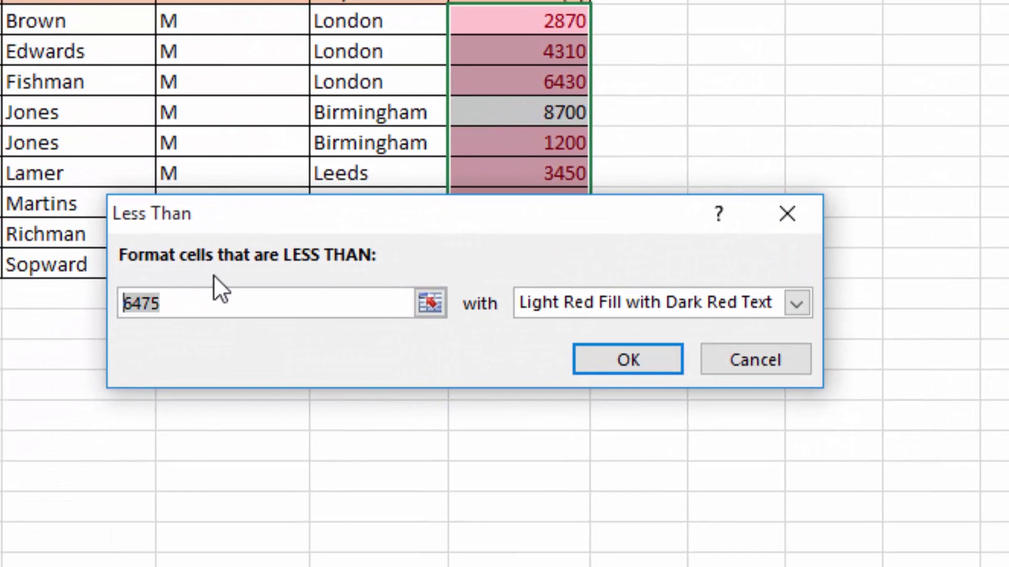
type("3000")
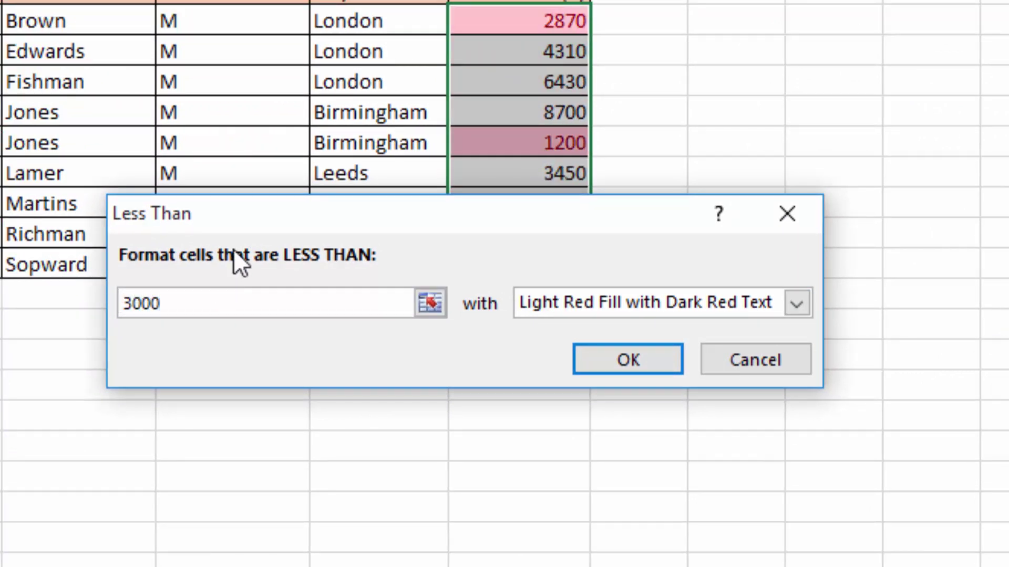
left_click(607, 364)
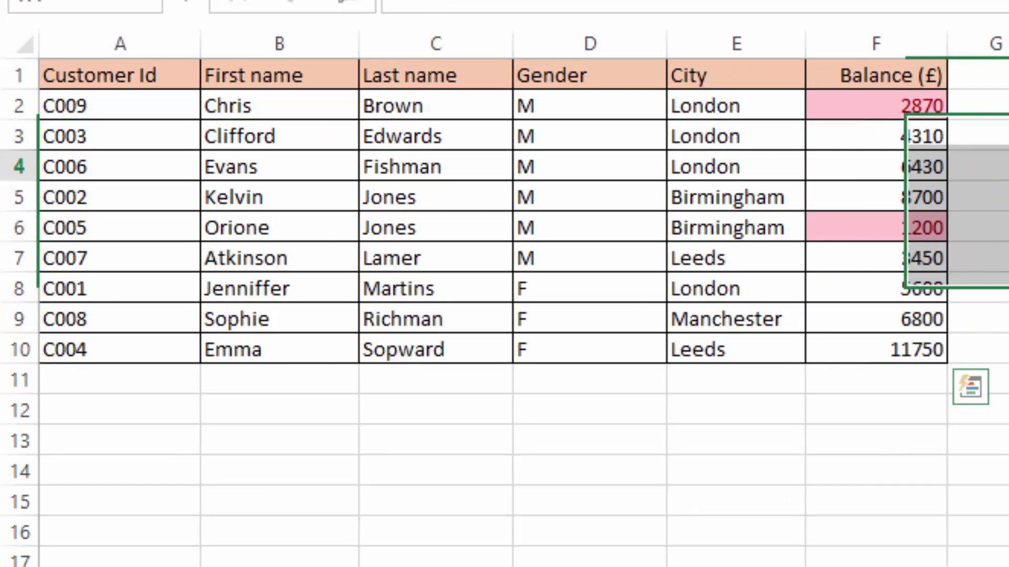
left_click(911, 103)
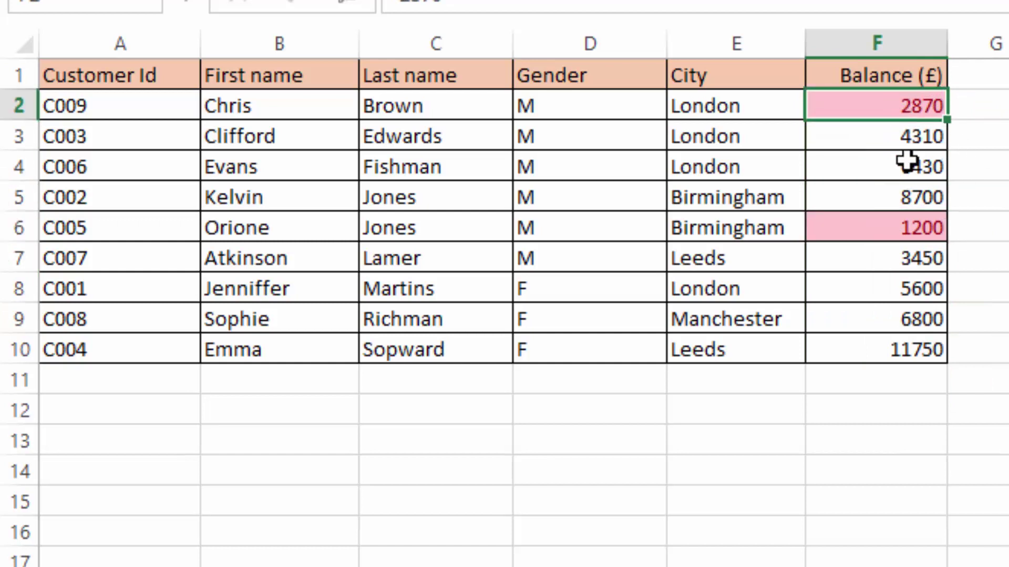
left_click(872, 226)
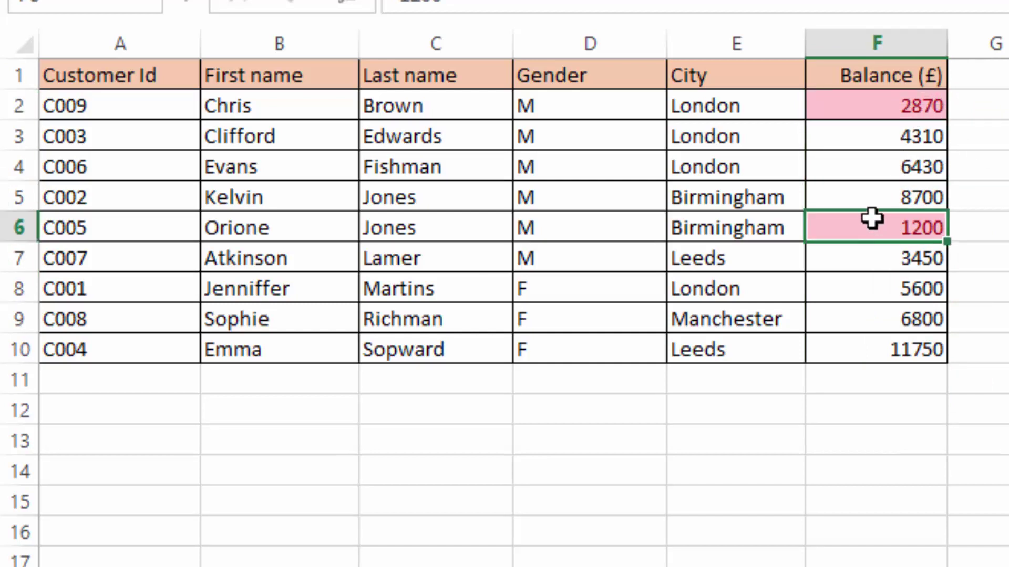
left_click(875, 106)
left_click(840, 228)
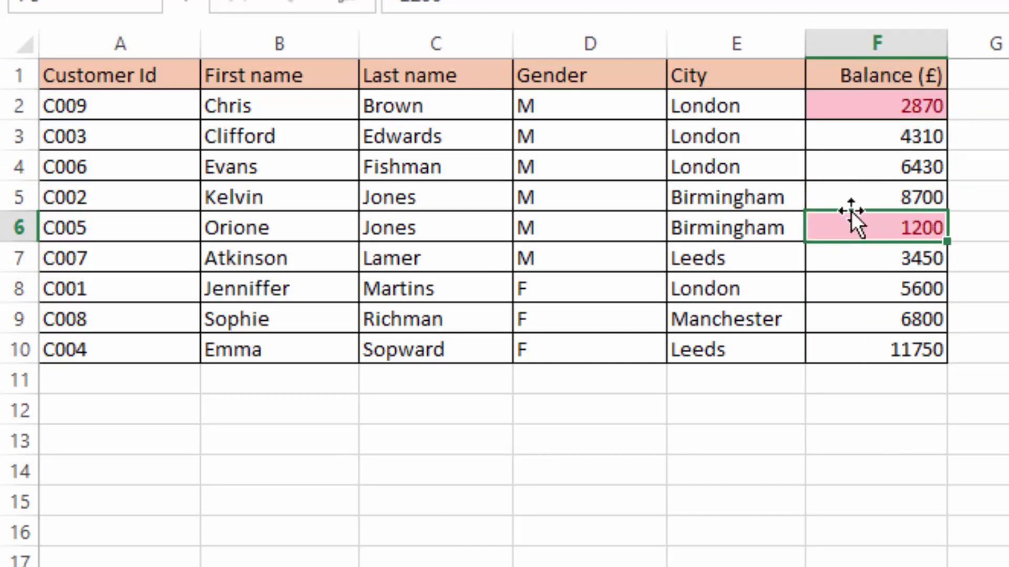
left_click(861, 105)
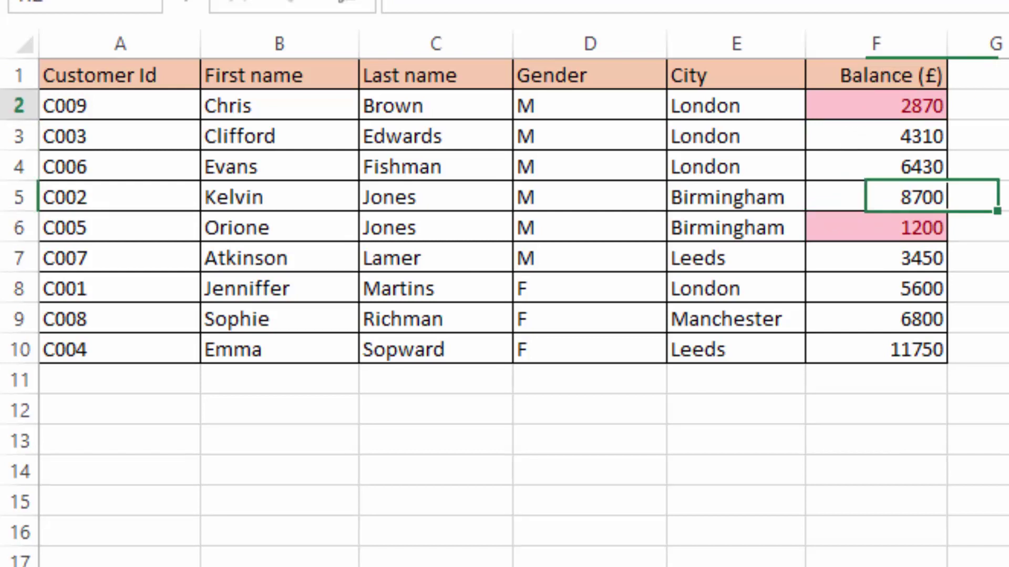